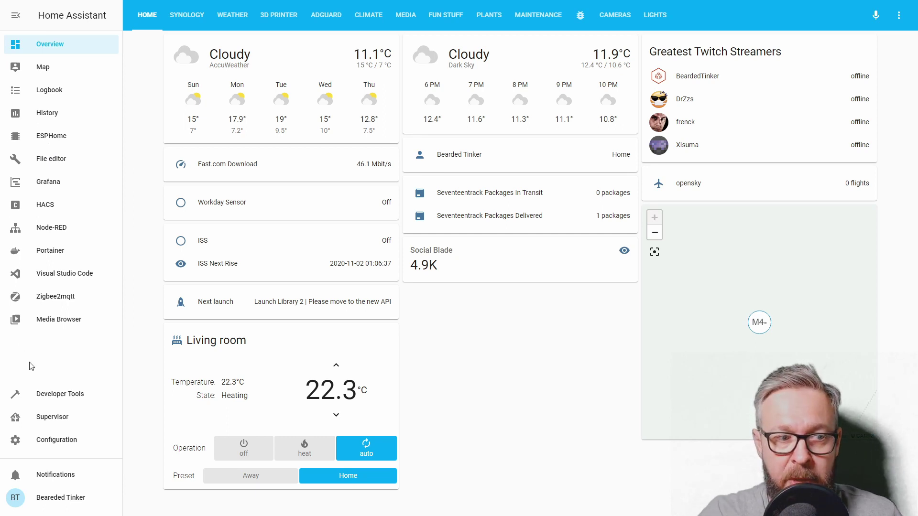
Look up the ESPHome repository address in the Supervisor add-on store's repository list.
{"action": "left_click", "coordinate": [74, 423]}
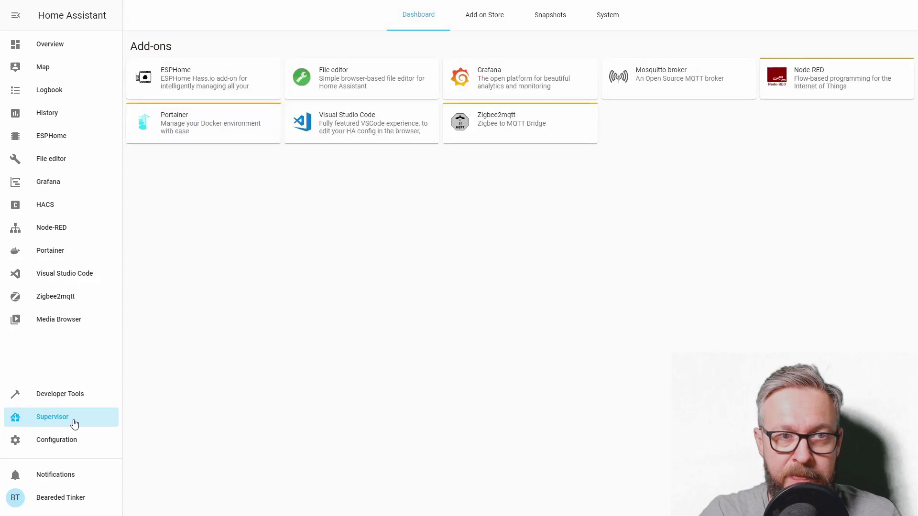
{"action": "left_click", "coordinate": [476, 15]}
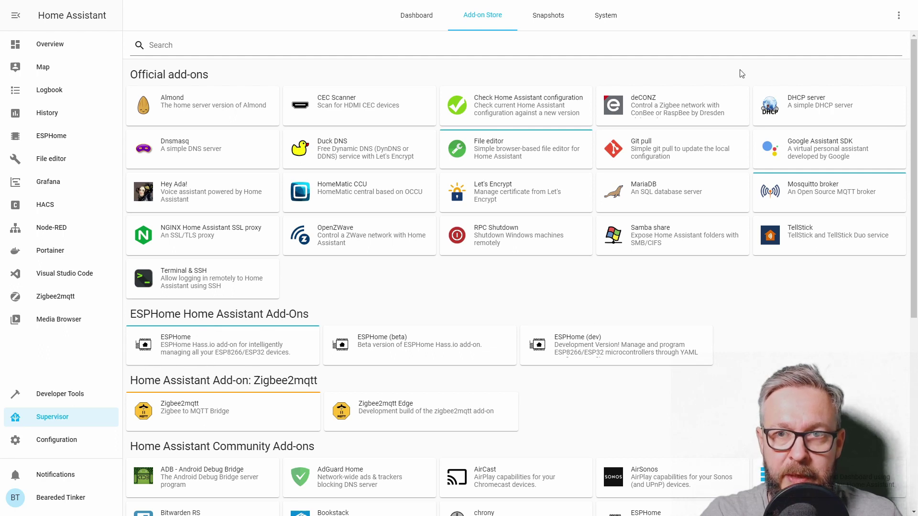
{"action": "left_click", "coordinate": [897, 18]}
{"action": "left_click", "coordinate": [884, 44]}
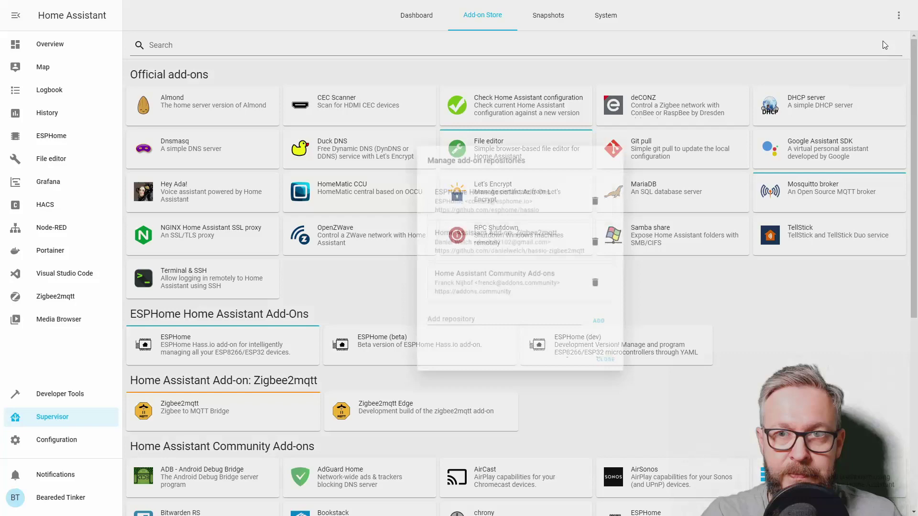
{"action": "mouse_move", "coordinate": [541, 205]}
{"action": "left_mouse_down"}
{"action": "mouse_move", "coordinate": [452, 195]}
{"action": "mouse_move", "coordinate": [542, 206]}
{"action": "left_mouse_up"}
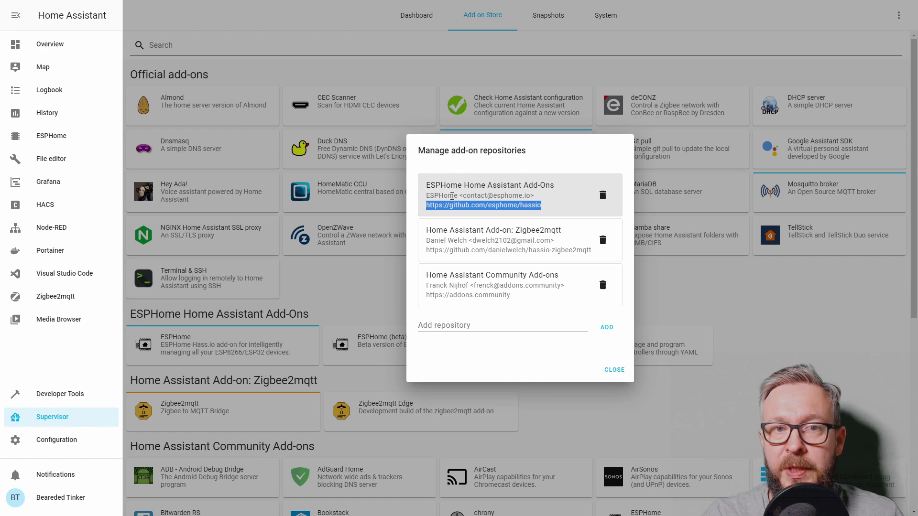
{"action": "left_click", "coordinate": [614, 370]}
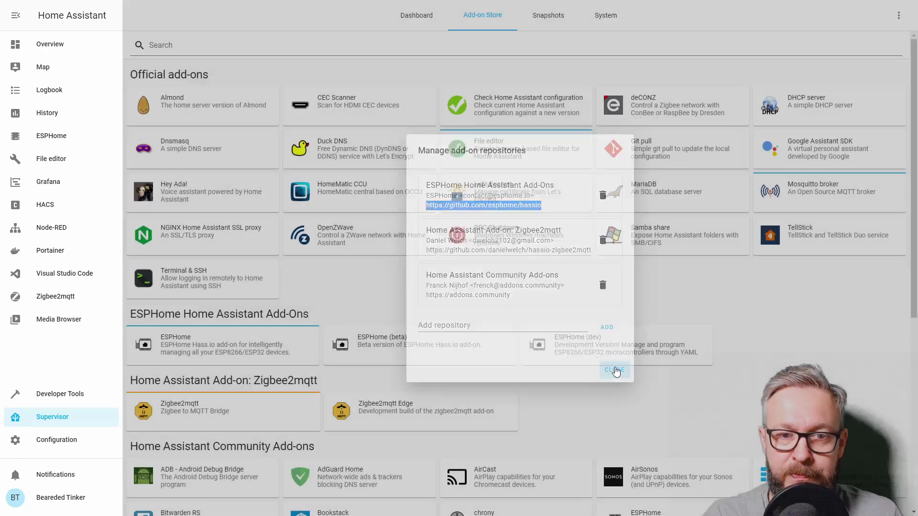
{"action": "left_click", "coordinate": [83, 53]}
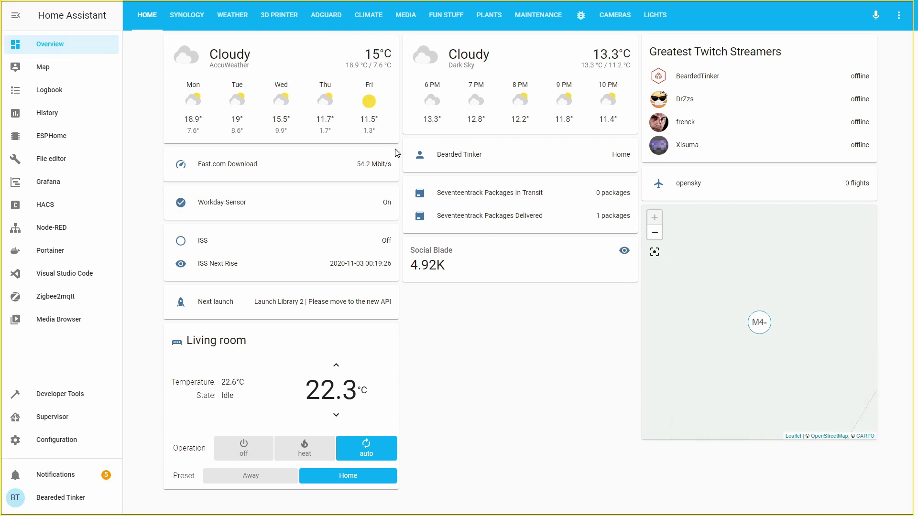
Start a new ESPHome node named mosquito_repellent on a Generic ESP32 (WROVER Module) board.
{"action": "left_click", "coordinate": [49, 137]}
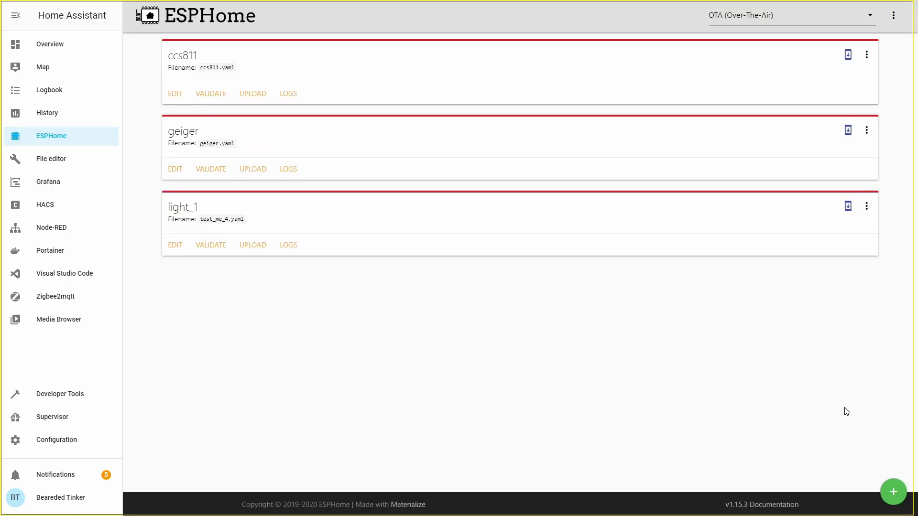
{"action": "left_click", "coordinate": [893, 492]}
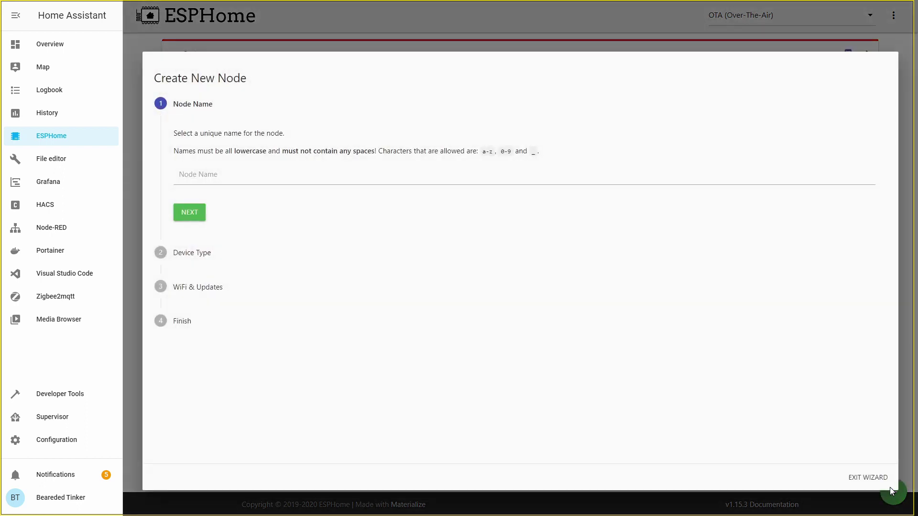
{"action": "left_click", "coordinate": [337, 174]}
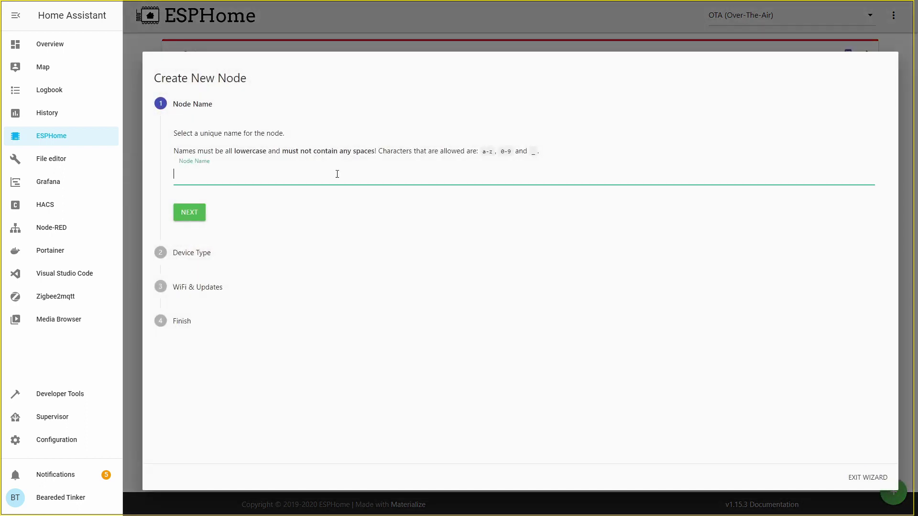
{"action": "type", "text": "mosquit"}
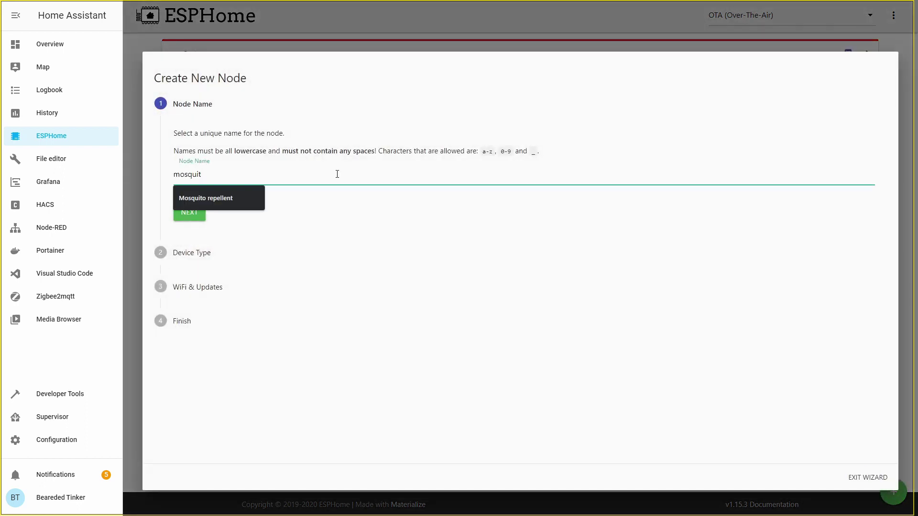
{"action": "type", "text": "o_"}
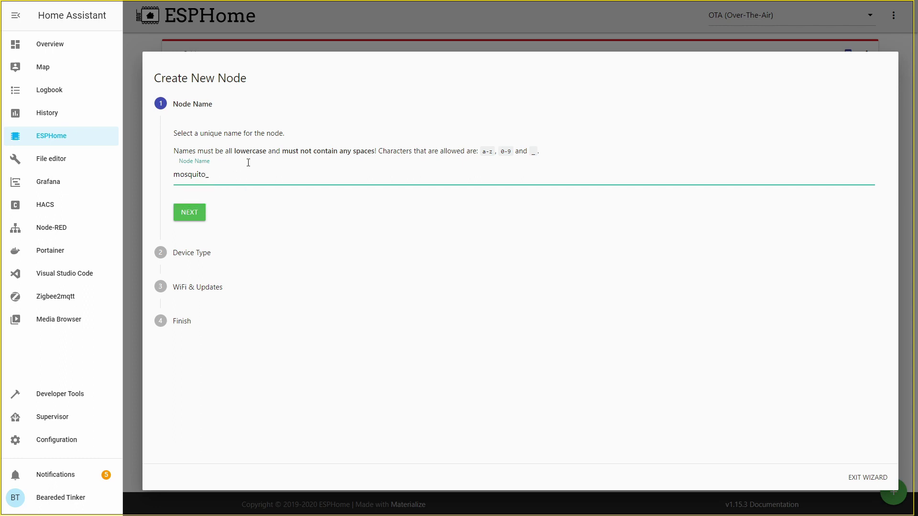
{"action": "type", "text": "repellent"}
{"action": "left_click", "coordinate": [203, 216]}
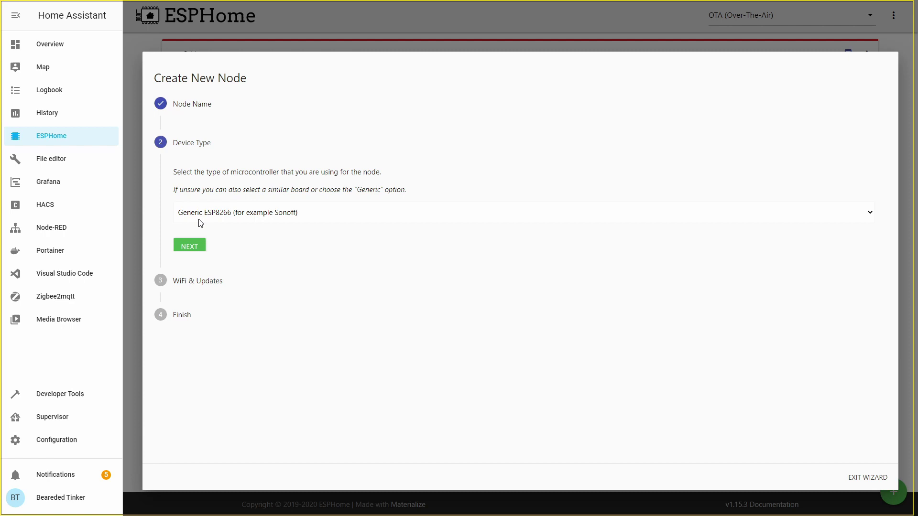
{"action": "left_click", "coordinate": [324, 215]}
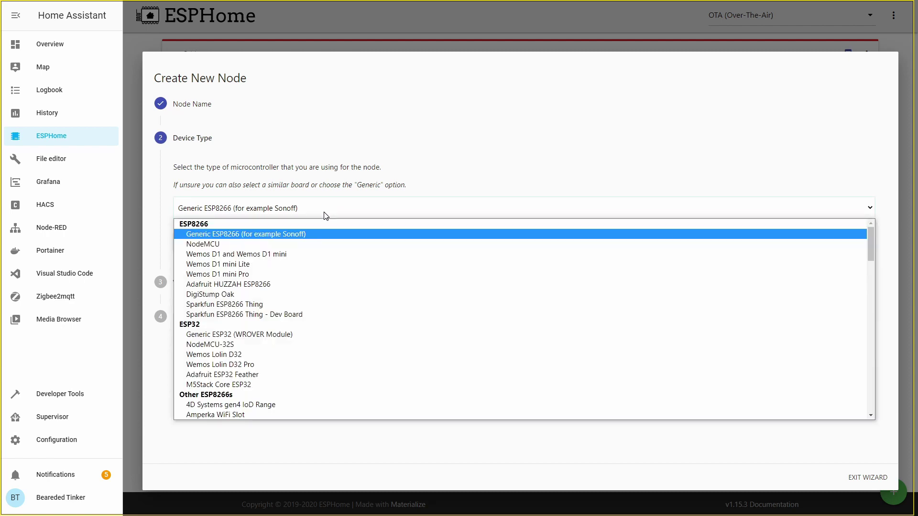
{"action": "left_click", "coordinate": [276, 337]}
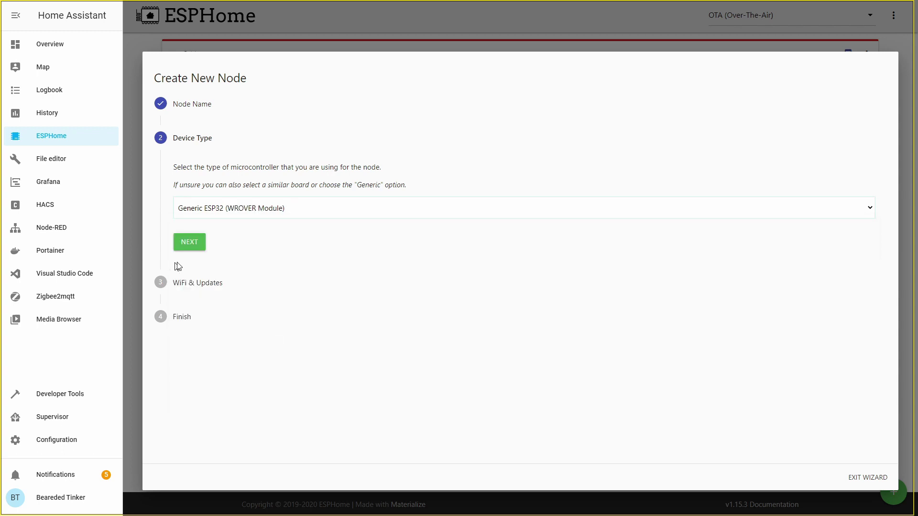
{"action": "left_click", "coordinate": [190, 248]}
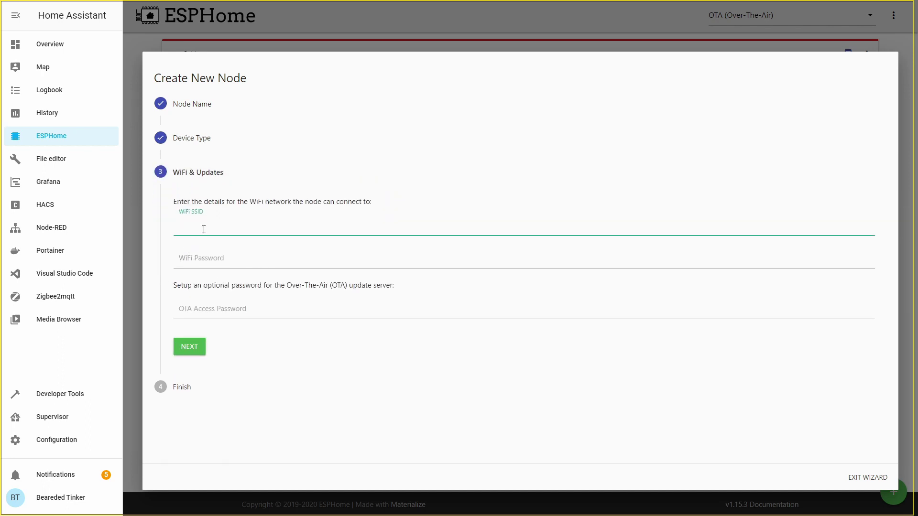
Enter the WiFi SSID, WiFi password and OTA password, then submit the new node.
{"action": "type", "text": "ssid"}
{"action": "left_click", "coordinate": [241, 255]}
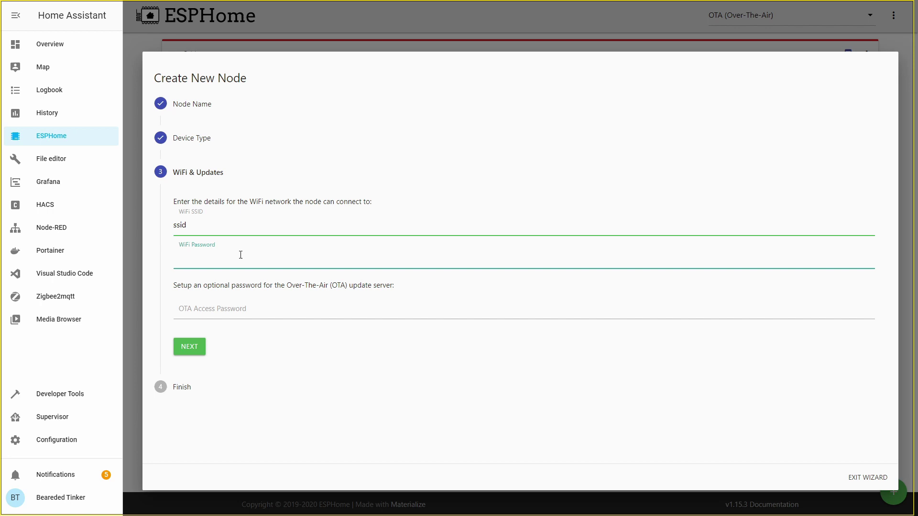
{"action": "type", "text": "•••••••"}
{"action": "left_click", "coordinate": [252, 316]}
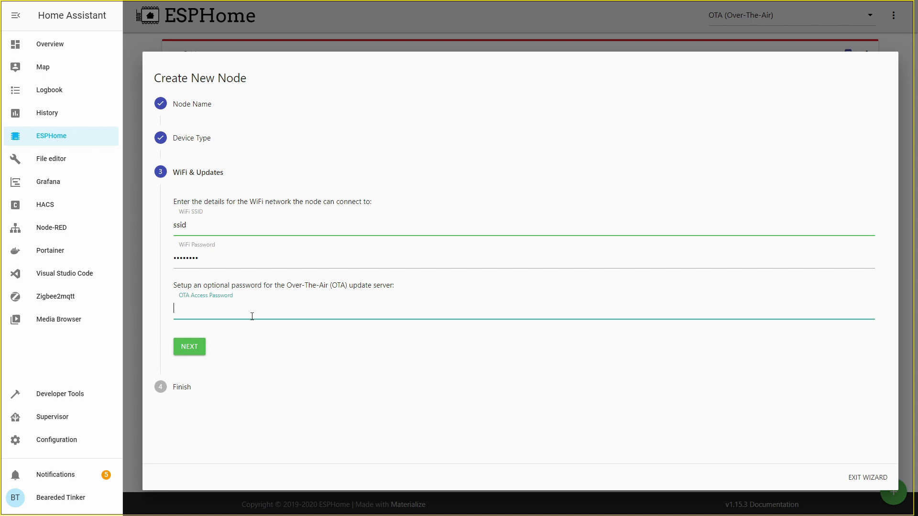
{"action": "type", "text": "••••••"}
{"action": "left_click", "coordinate": [186, 350]}
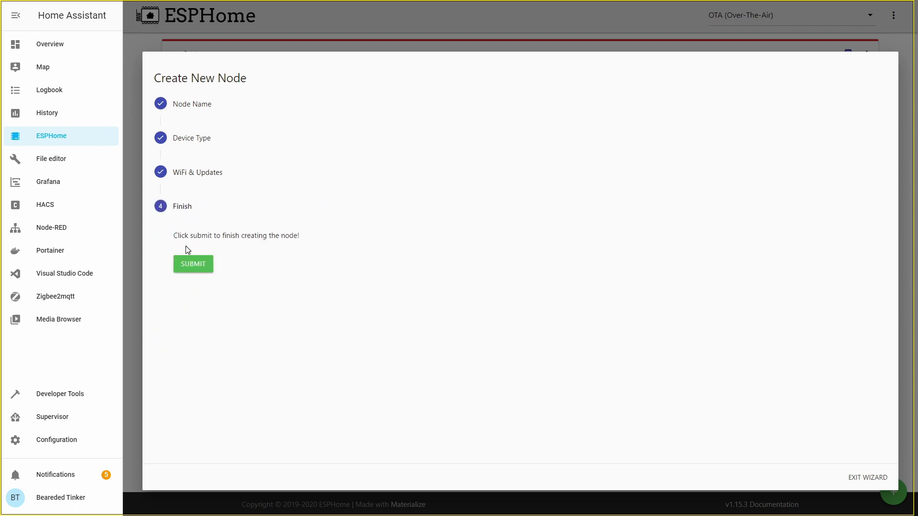
{"action": "left_click", "coordinate": [187, 270]}
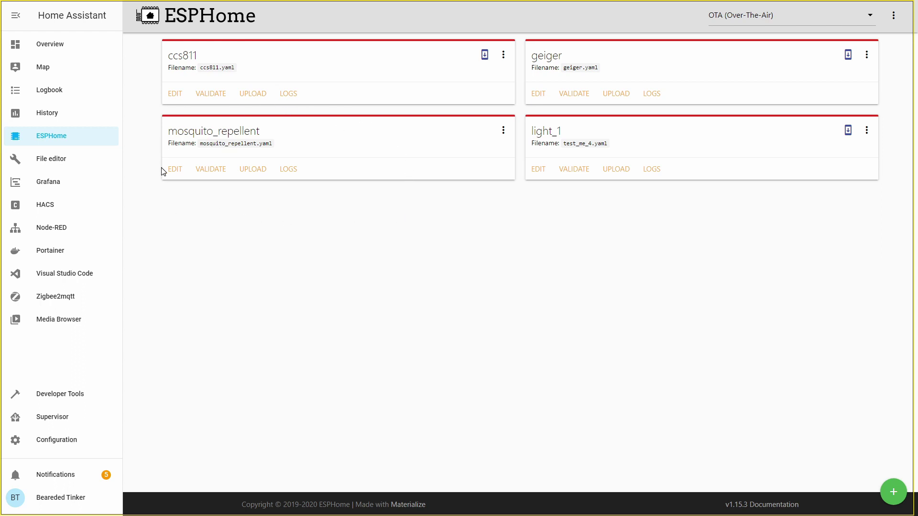
Append an esp32_ble_tracker: line to the end of mosquito_repellent.yaml.
{"action": "left_click", "coordinate": [173, 174]}
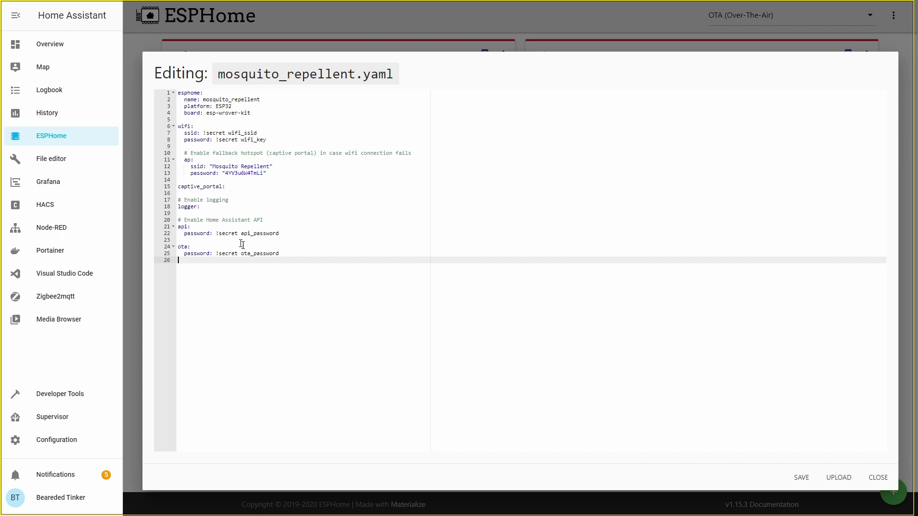
{"action": "key", "text": "Return"}
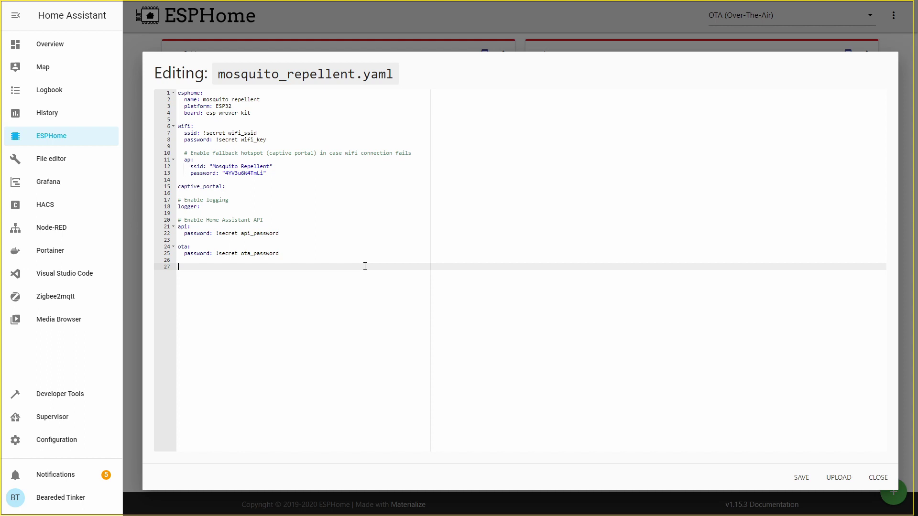
{"action": "type", "text": "esp32"}
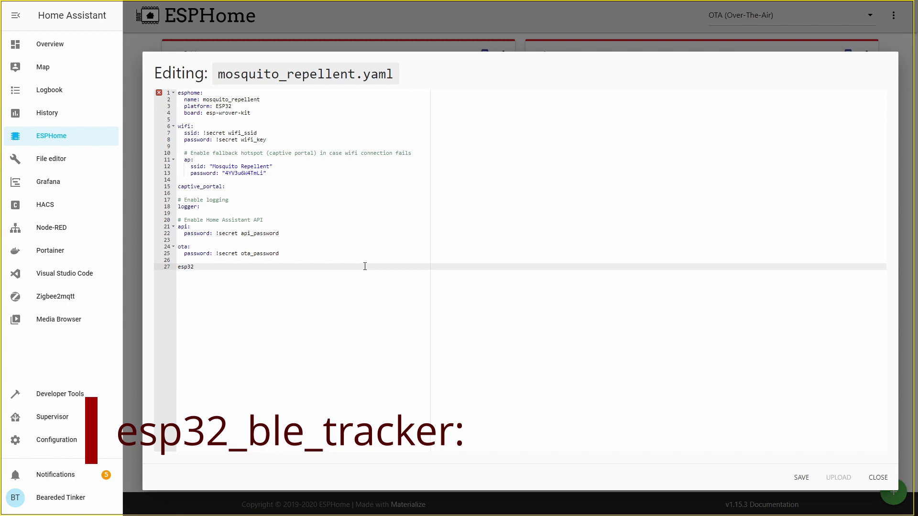
{"action": "type", "text": "_ble_tracker:"}
{"action": "key", "text": "Return"}
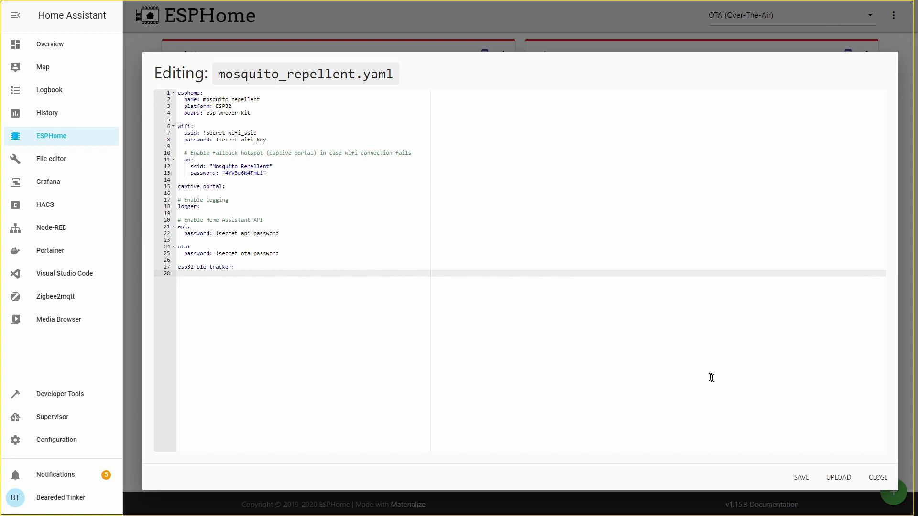
Save mosquito_repellent.yaml, close the editor and compile the node's firmware.
{"action": "left_click", "coordinate": [805, 479]}
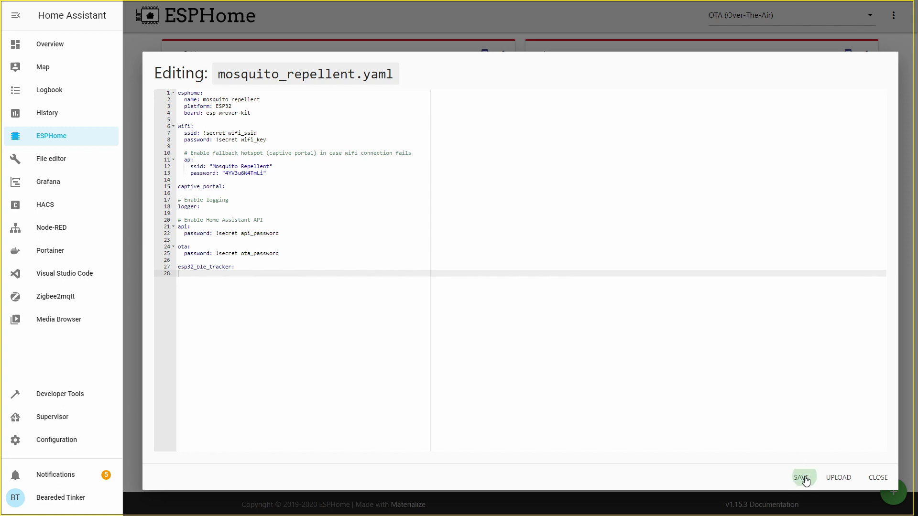
{"action": "left_click", "coordinate": [882, 478]}
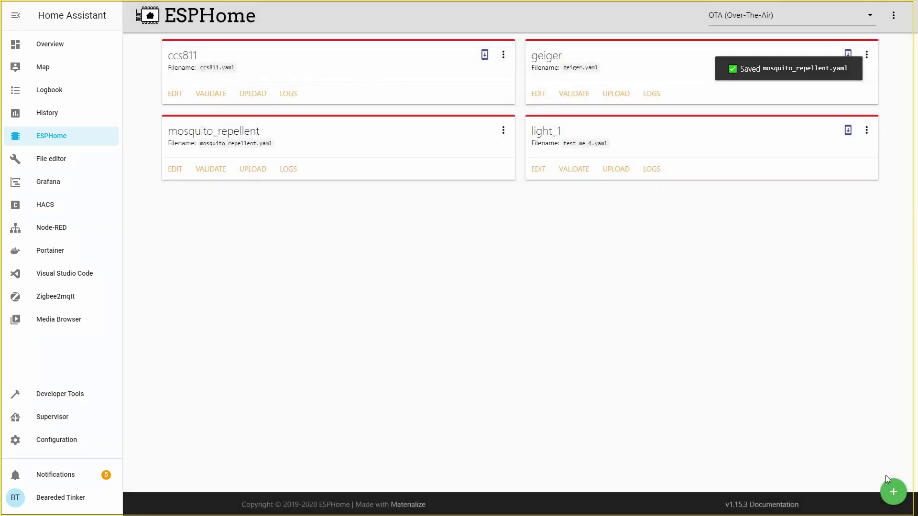
{"action": "left_click", "coordinate": [503, 130]}
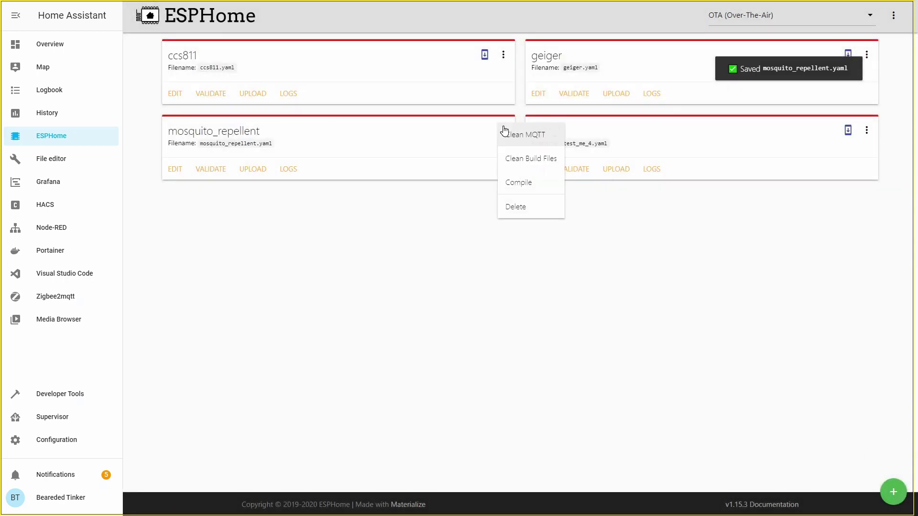
{"action": "left_click", "coordinate": [516, 185]}
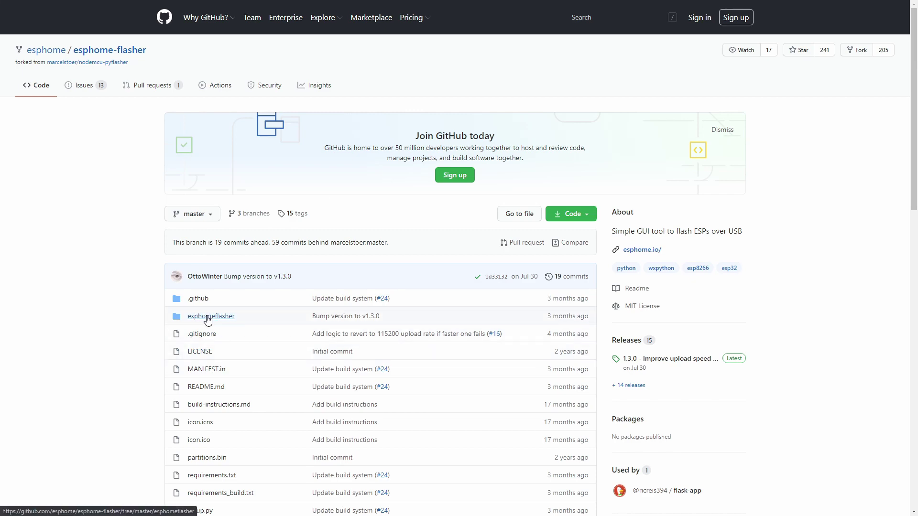
Download ESPHome-Flasher-1.3.0-Windows-x64.exe from the project's GitHub releases page.
{"action": "scroll", "coordinate": [208, 320], "scroll_direction": "down", "scroll_amount": 10}
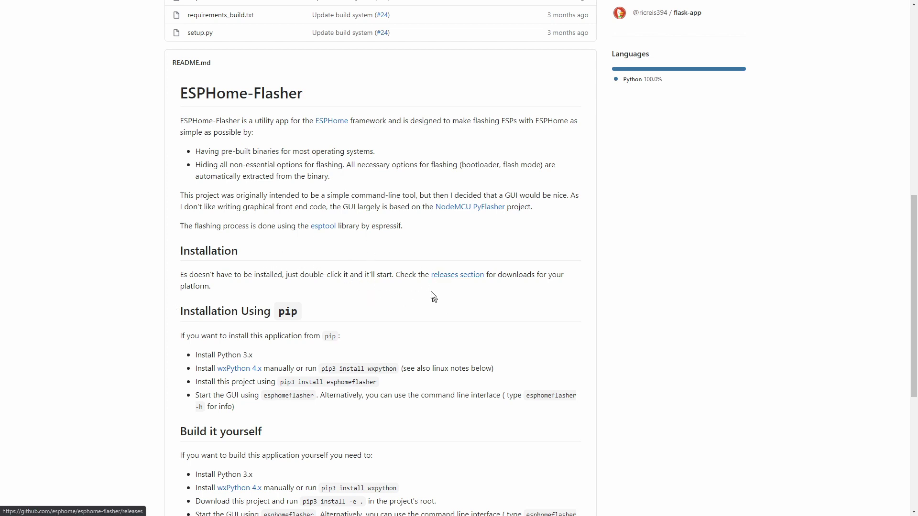
{"action": "left_click", "coordinate": [441, 281]}
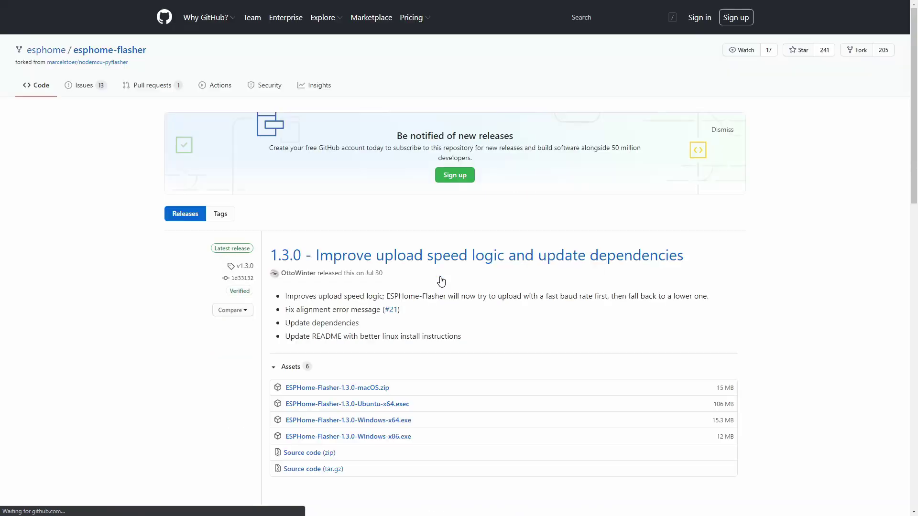
{"action": "scroll", "coordinate": [440, 296], "scroll_direction": "down", "scroll_amount": 1}
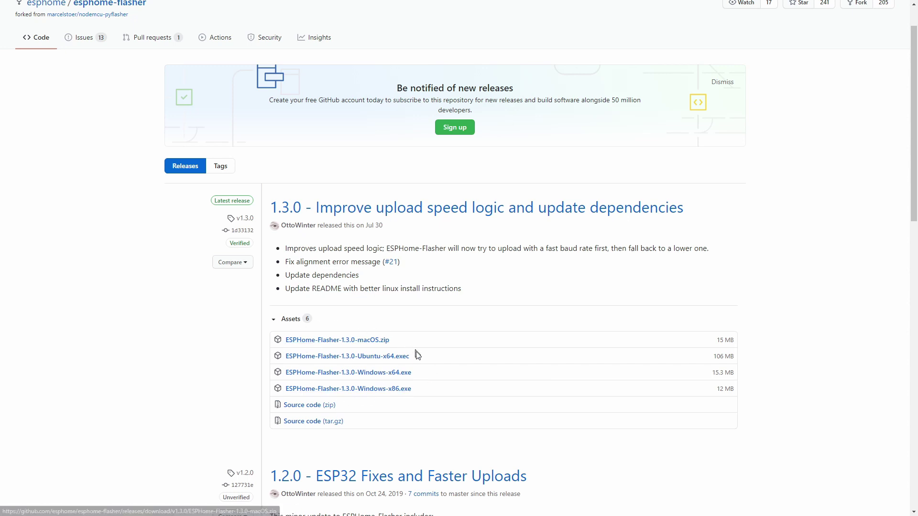
{"action": "left_click", "coordinate": [379, 375]}
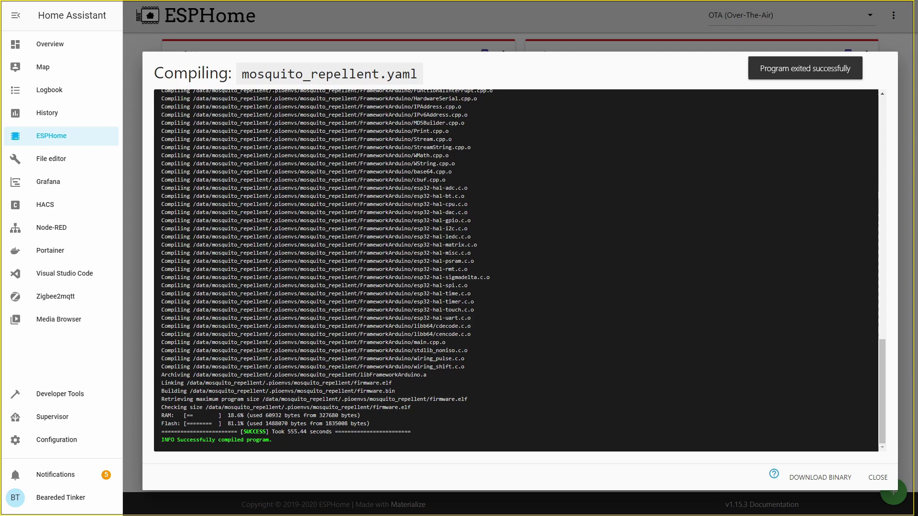
Download the compiled mosquito_repellent firmware as a .bin file.
{"action": "left_click", "coordinate": [813, 477]}
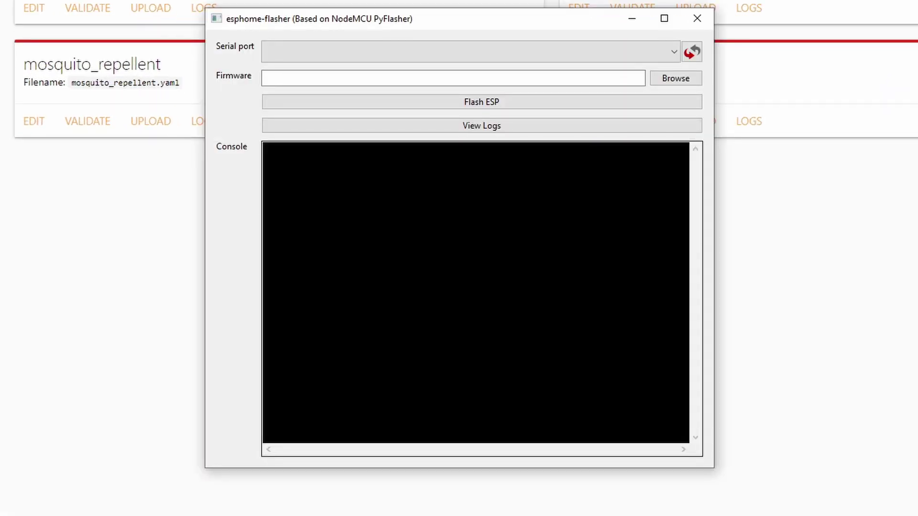
Flash mosquito_repellent.bin onto the board on serial port COM7 using esphome-flasher.
{"action": "left_click", "coordinate": [657, 51]}
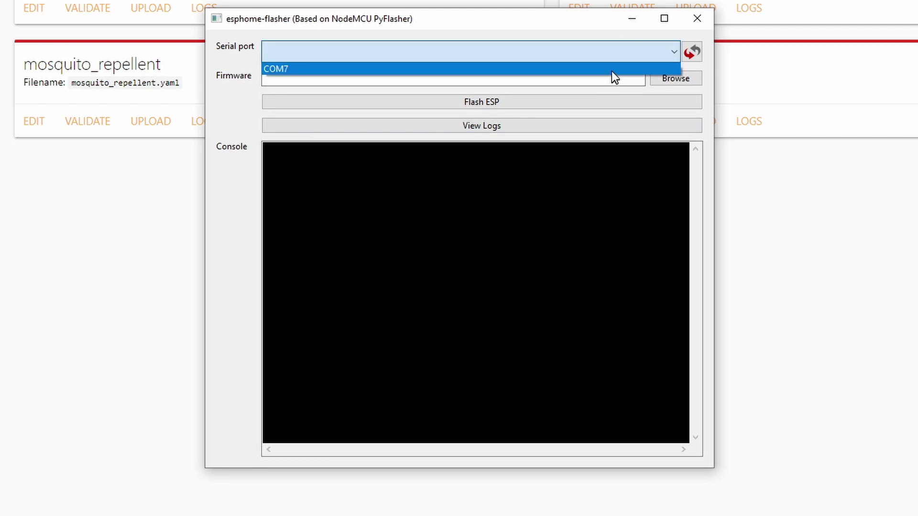
{"action": "left_click", "coordinate": [613, 70]}
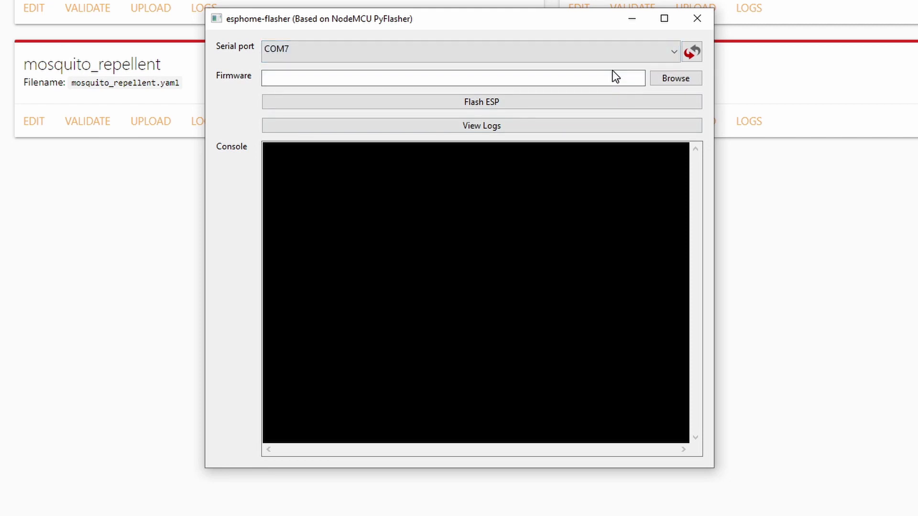
{"action": "left_click", "coordinate": [676, 79]}
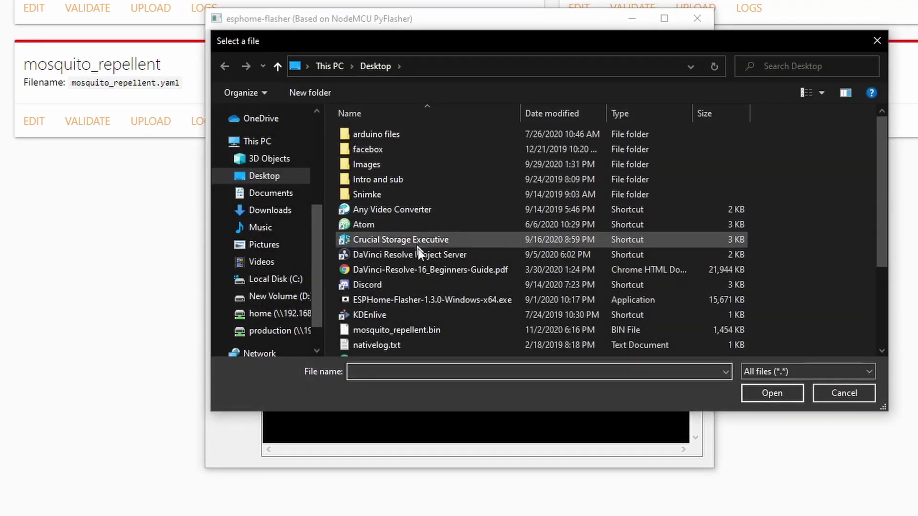
{"action": "left_click", "coordinate": [423, 329]}
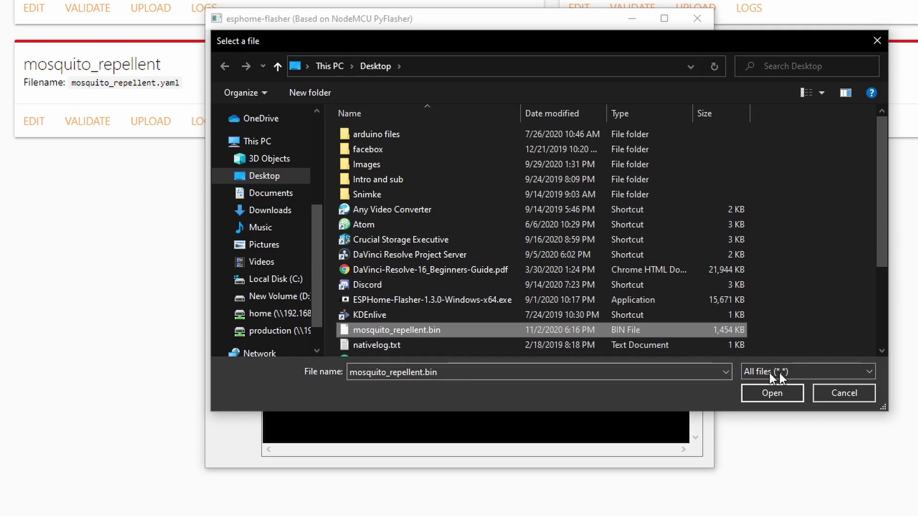
{"action": "left_click", "coordinate": [796, 396]}
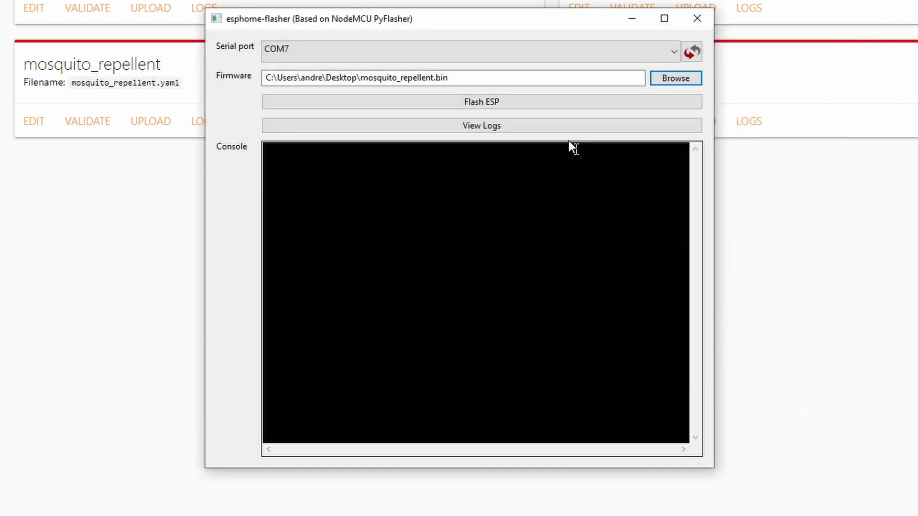
{"action": "left_click", "coordinate": [536, 106]}
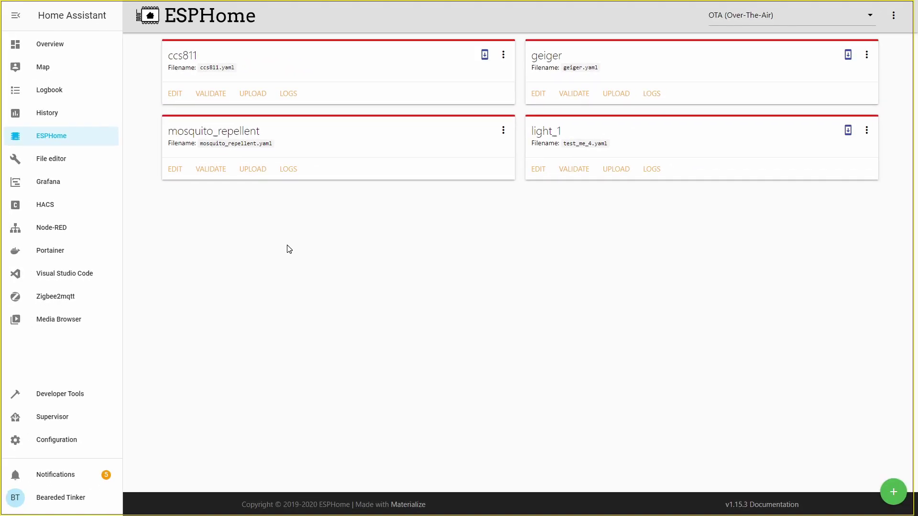
Open the live logs of the mosquito_repellent node to see detected BLE devices.
{"action": "left_click", "coordinate": [287, 170]}
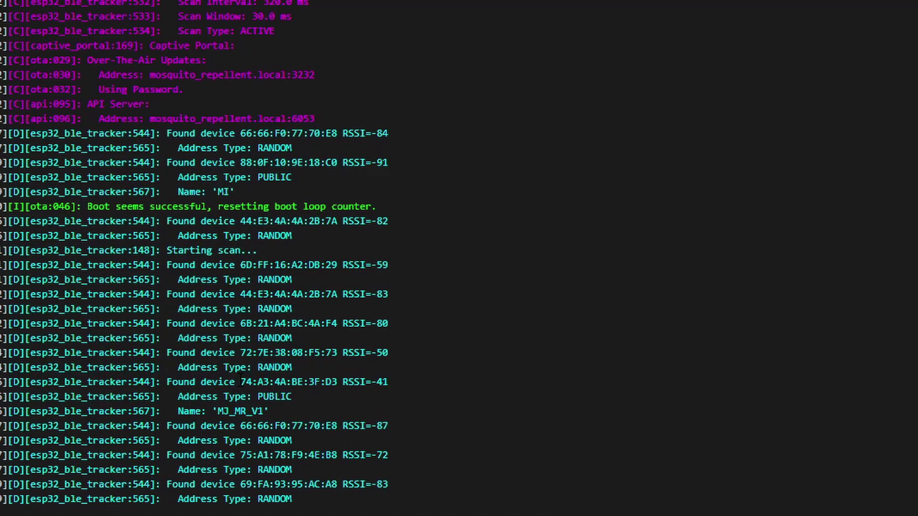
{"action": "left_click_drag", "start_coordinate": [241, 386], "coordinate": [338, 388]}
{"action": "key", "text": "ctrl+c"}
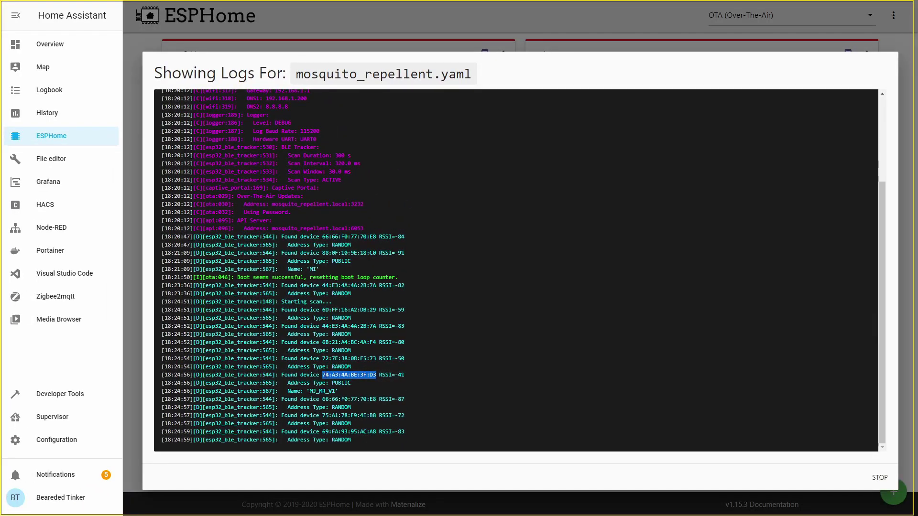
{"action": "right_click", "coordinate": [355, 378]}
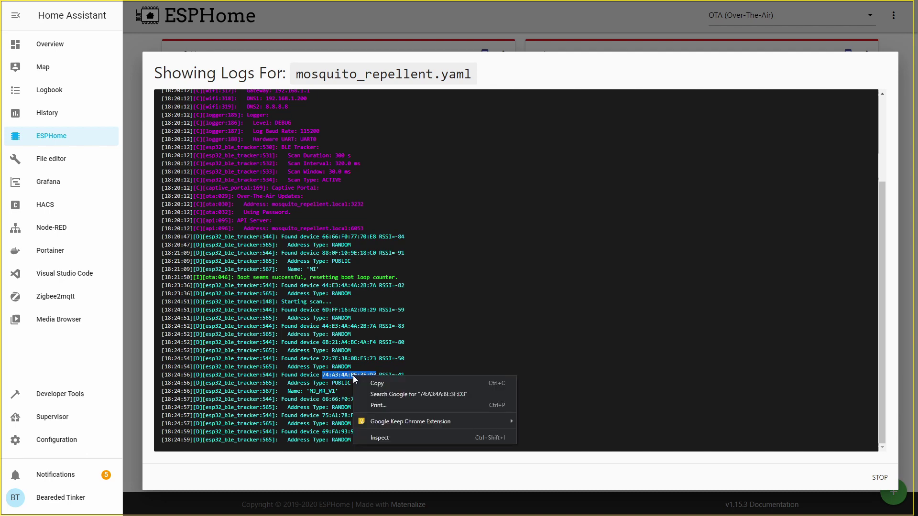
{"action": "left_click", "coordinate": [373, 381]}
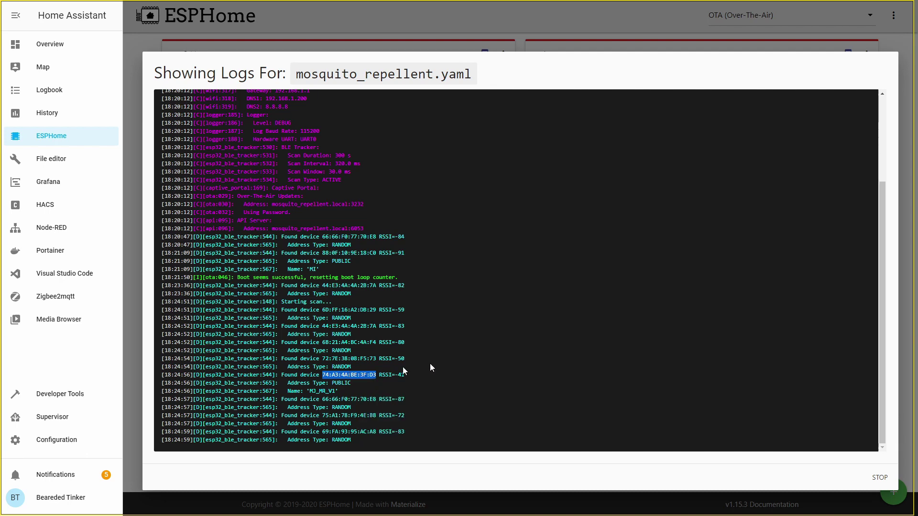
{"action": "left_click", "coordinate": [880, 477]}
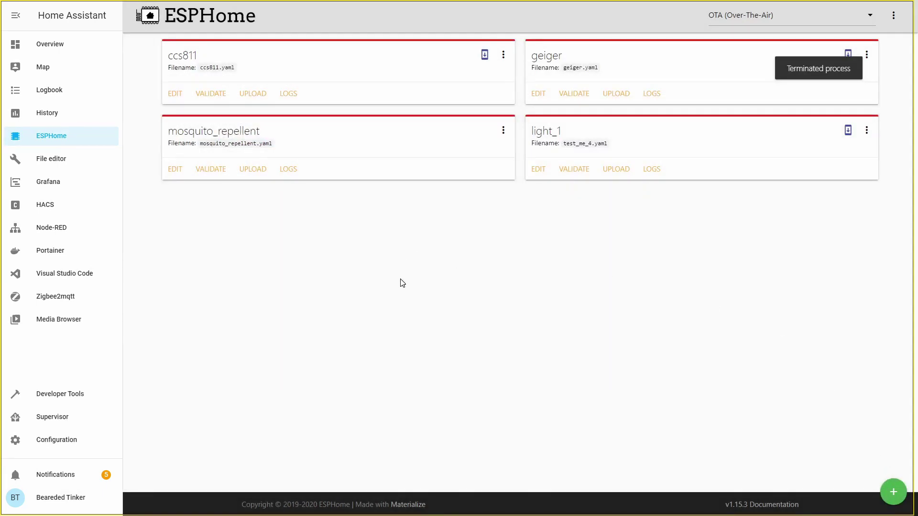
Add sensor: and binary_sensor: sections at the end of mosquito_repellent.yaml.
{"action": "left_click", "coordinate": [174, 169]}
{"action": "left_click", "coordinate": [241, 283]}
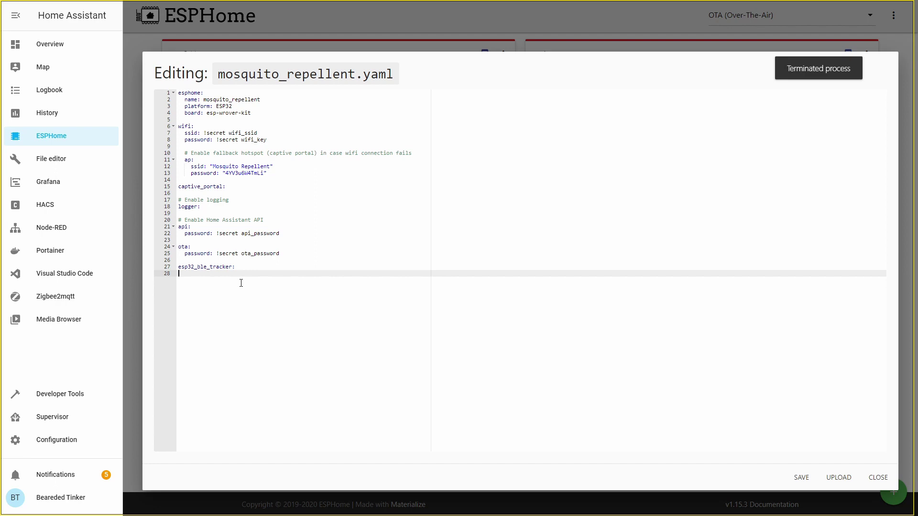
{"action": "key", "text": "Return"}
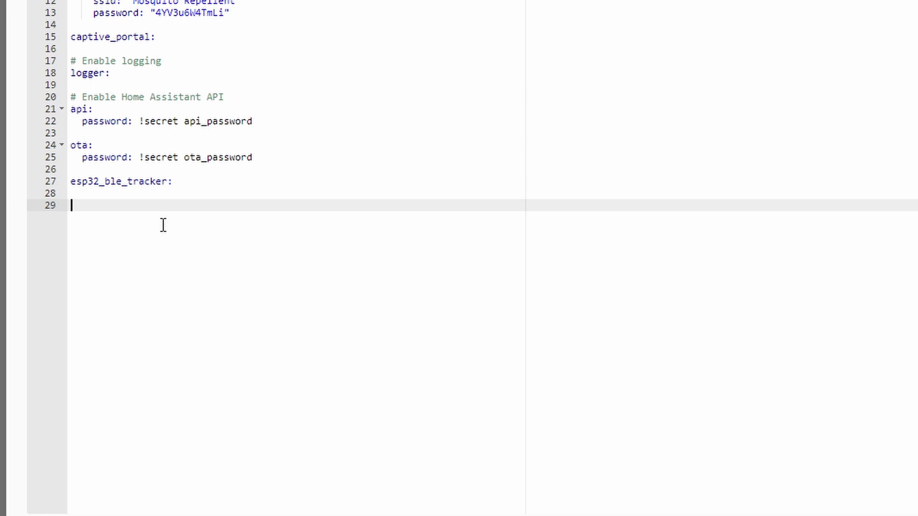
{"action": "type", "text": "sensor:"}
{"action": "key", "text": "Return"}
{"action": "key", "text": "Return"}
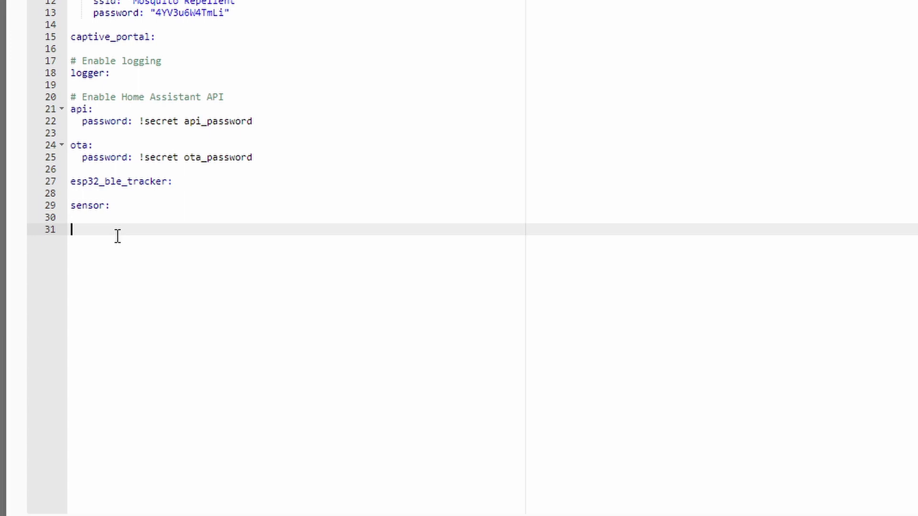
{"action": "type", "text": "binary_sensor:"}
{"action": "key", "text": "Return"}
Add a xiaomi_wx08zm binary sensor named Xiaomi Repellent with the pasted MAC address.
{"action": "type", "text": "- "}
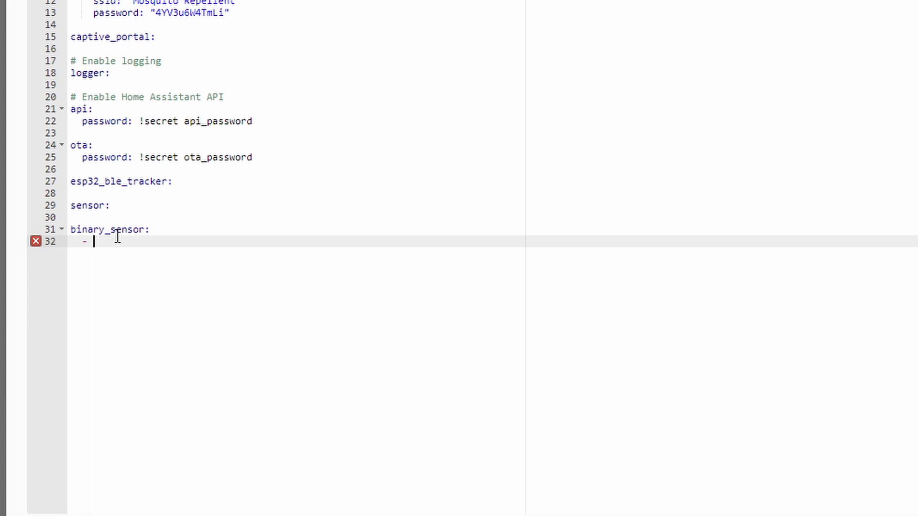
{"action": "type", "text": "platform: xiaomi_wx08"}
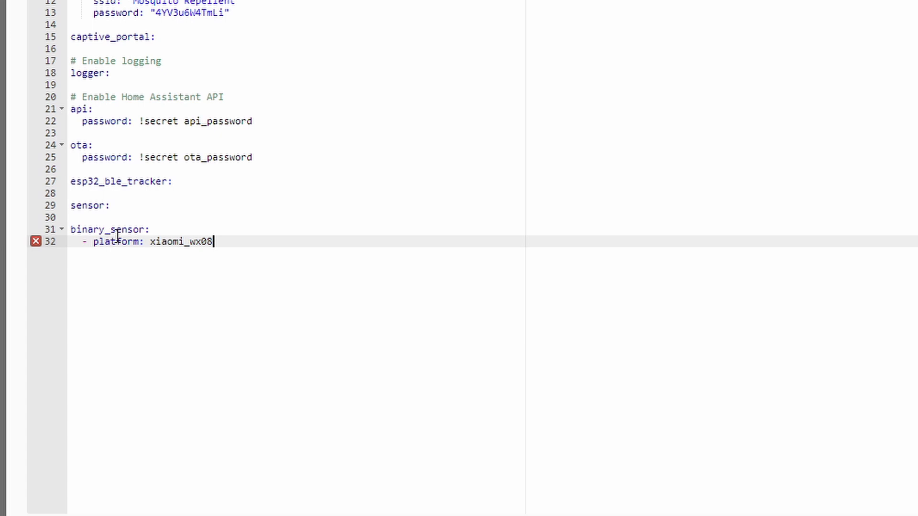
{"action": "type", "text": "zm"}
{"action": "key", "text": "Return"}
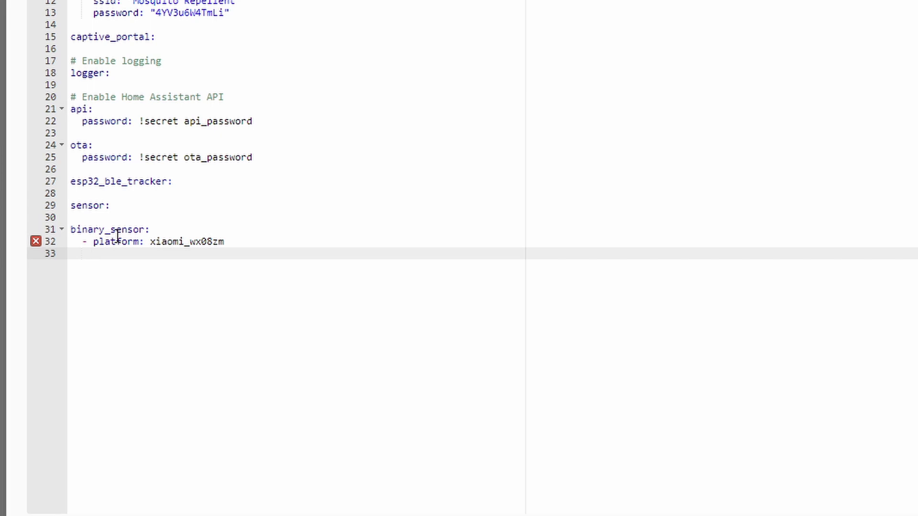
{"action": "type", "text": "name:"}
{"action": "type", "text": "Xiaomi Repell"}
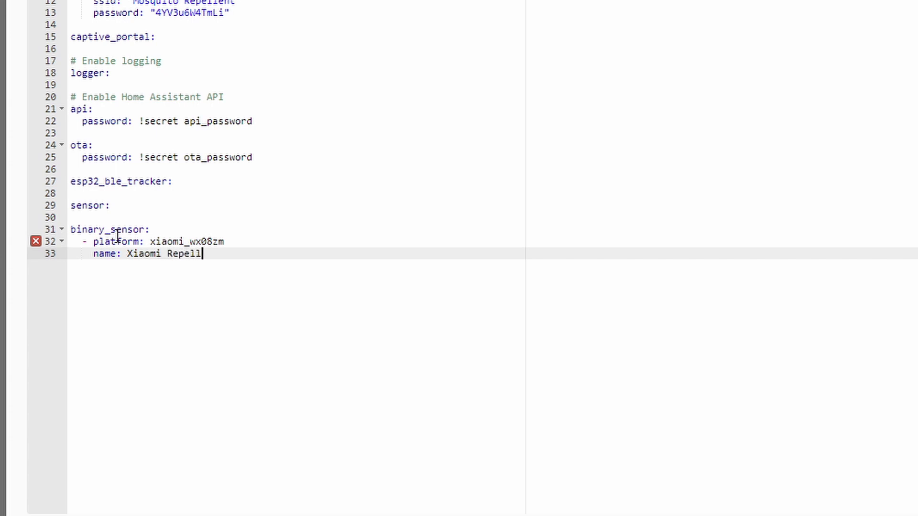
{"action": "type", "text": "ent"}
{"action": "key", "text": "Return"}
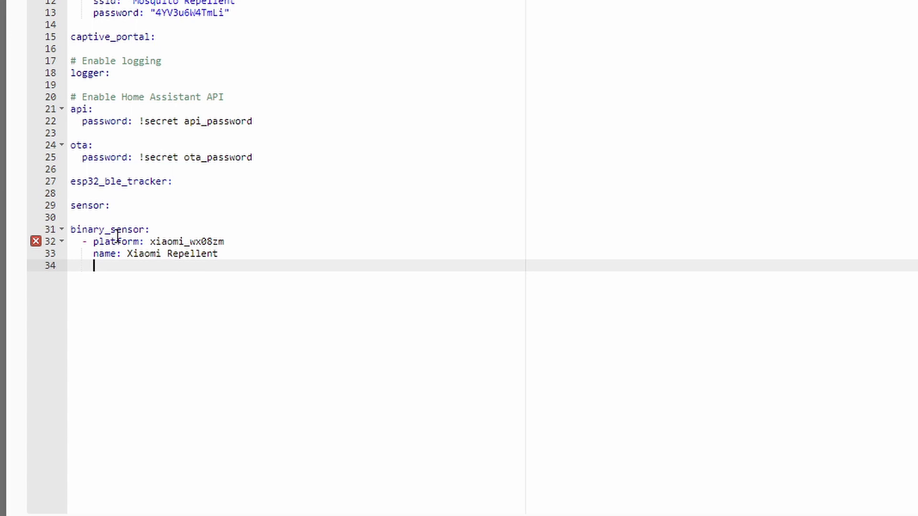
{"action": "type", "text": "mac_address: \""}
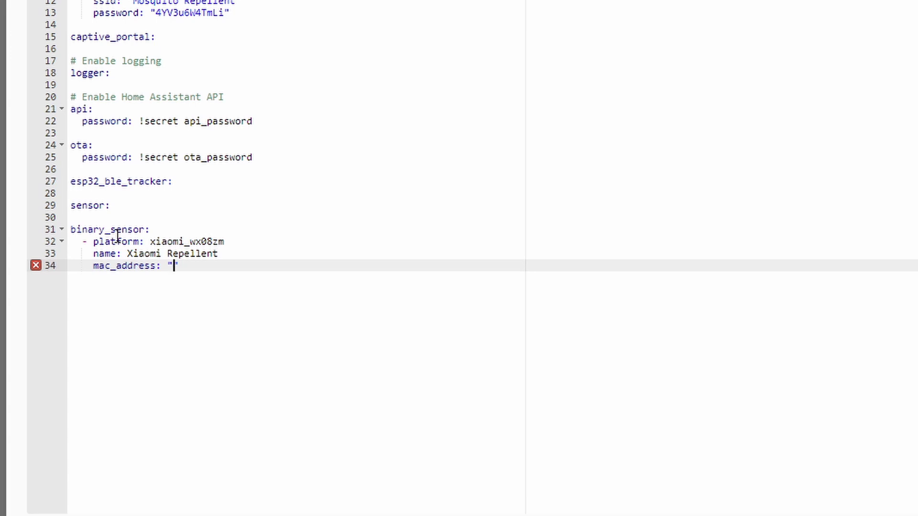
{"action": "key", "text": "ctrl+v"}
{"action": "key", "text": "Right"}
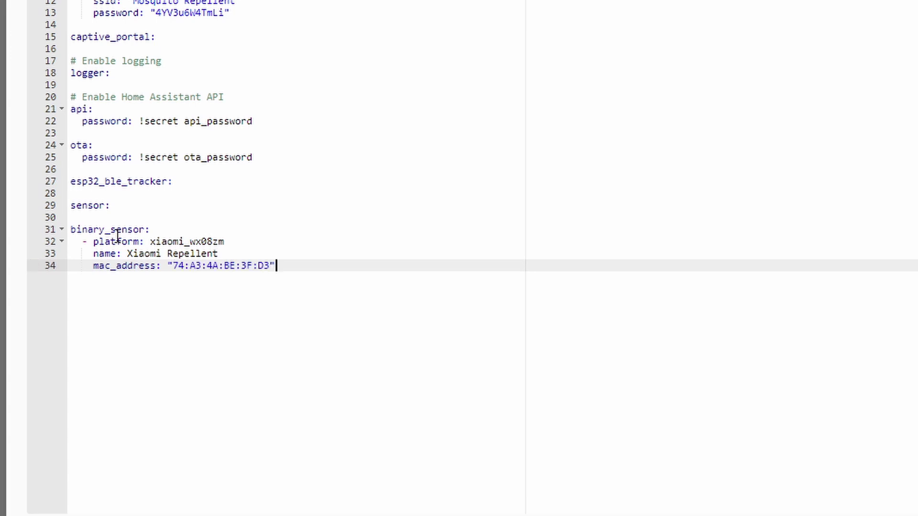
Add tablet: named "Smart repellent tablet" and battery_level: named "Smart repellent battery".
{"action": "key", "text": "Return"}
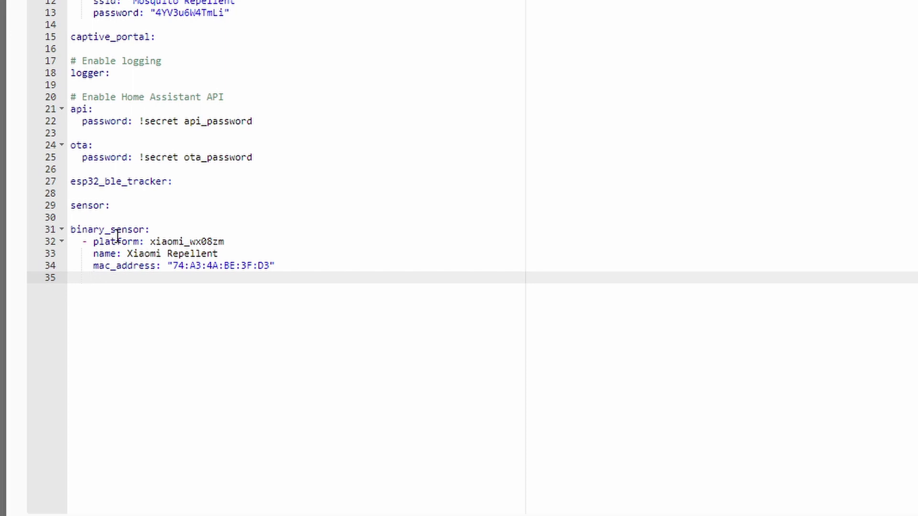
{"action": "type", "text": "tablet:"}
{"action": "key", "text": "Return"}
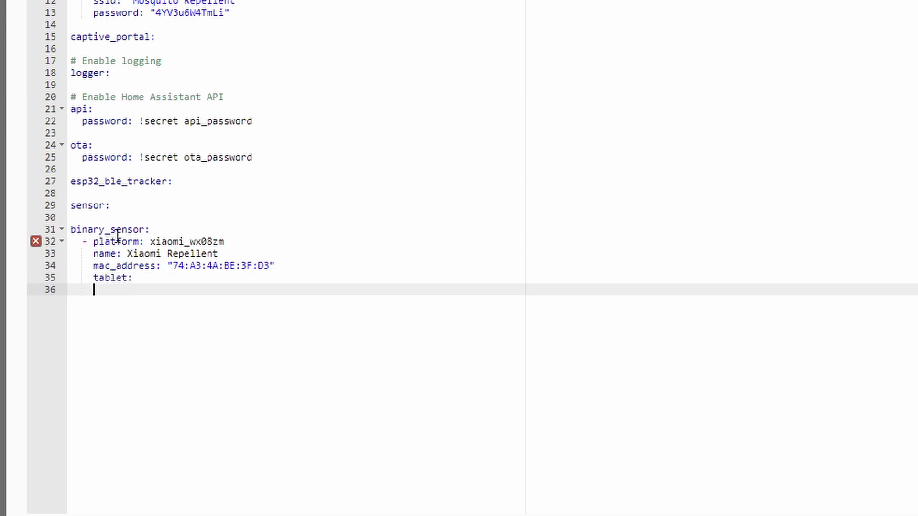
{"action": "type", "text": "name"}
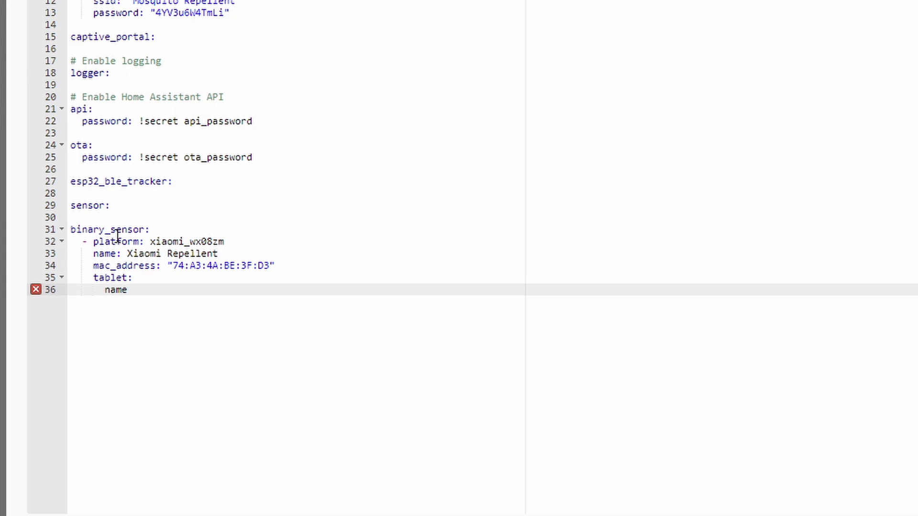
{"action": "type", "text": ": \"Smart repellent "}
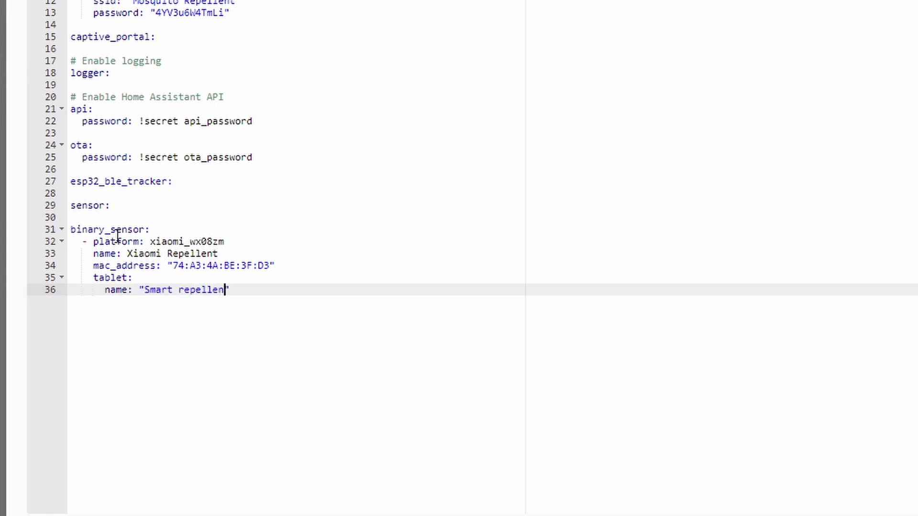
{"action": "type", "text": "tablet\""}
{"action": "key", "text": "Return"}
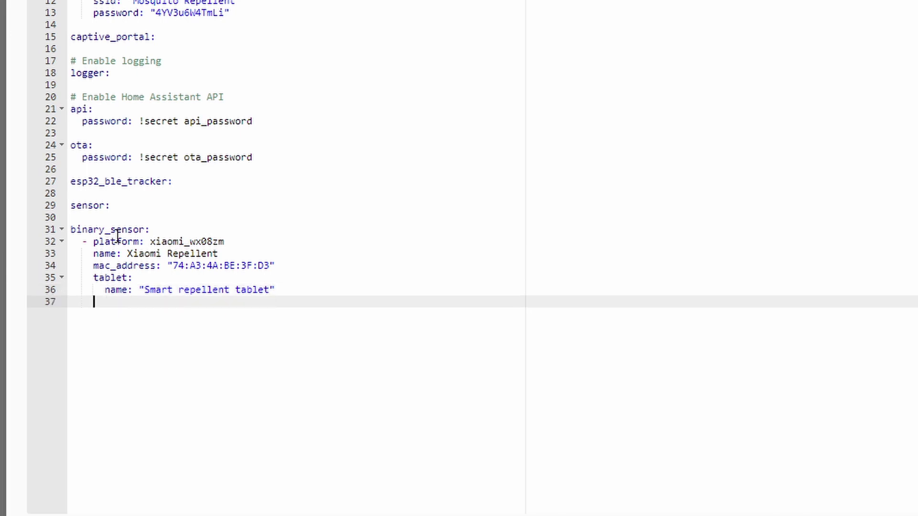
{"action": "type", "text": "battery_level:"}
{"action": "key", "text": "Return"}
{"action": "type", "text": "name: "}
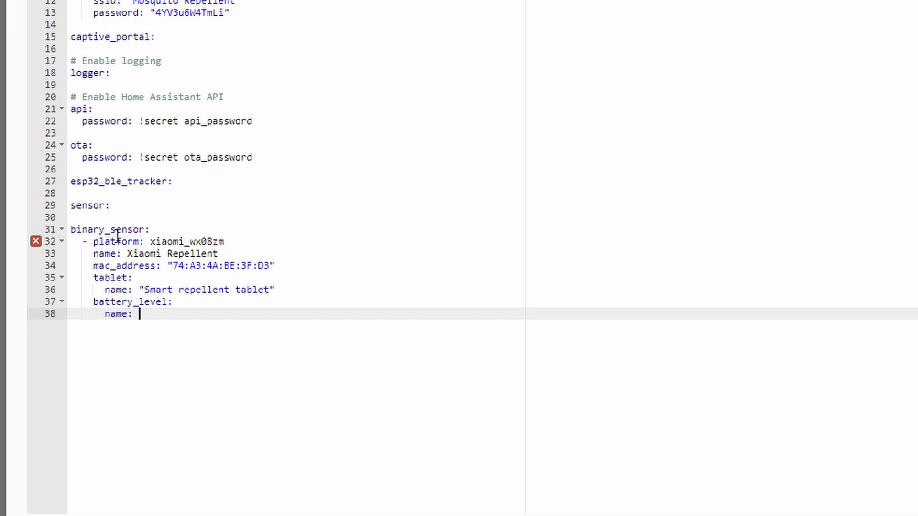
{"action": "type", "text": "\"Smart repellent"}
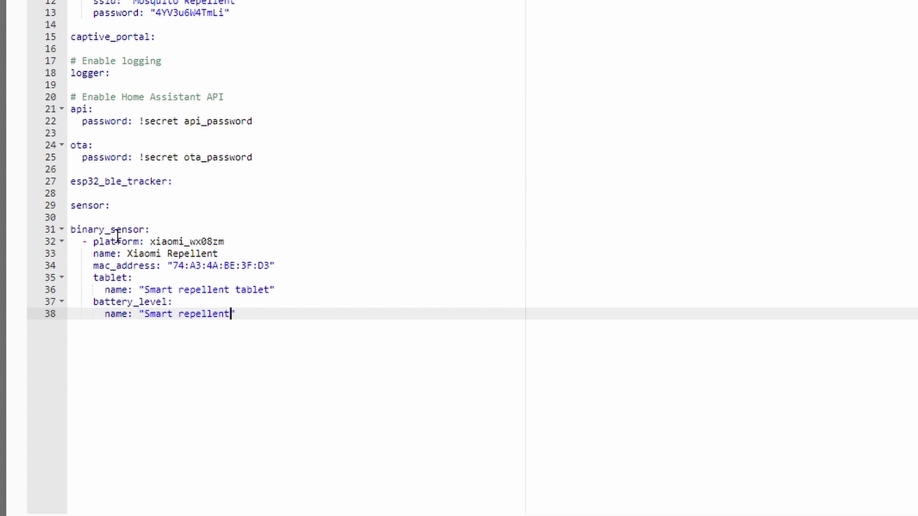
{"action": "type", "text": " battery"}
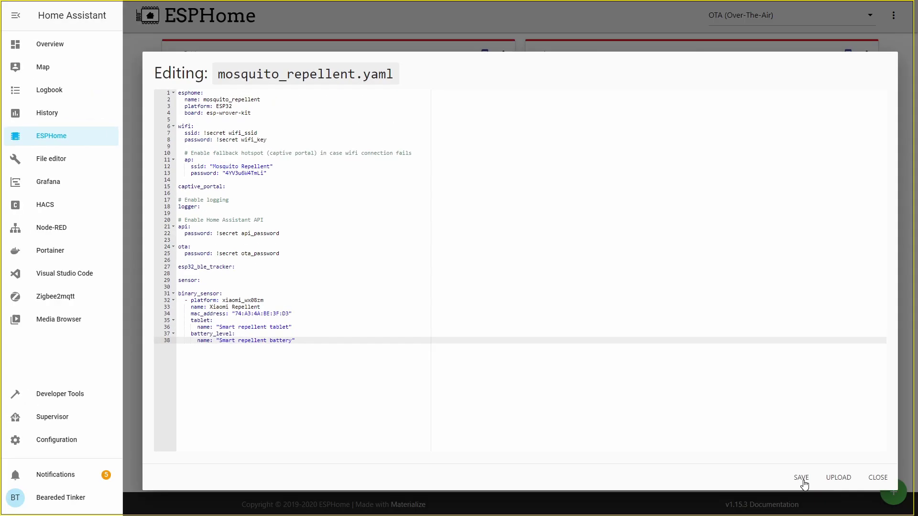
Save mosquito_repellent.yaml and flash it over the air, then stop the upload log.
{"action": "left_click", "coordinate": [802, 478]}
{"action": "left_click", "coordinate": [844, 479]}
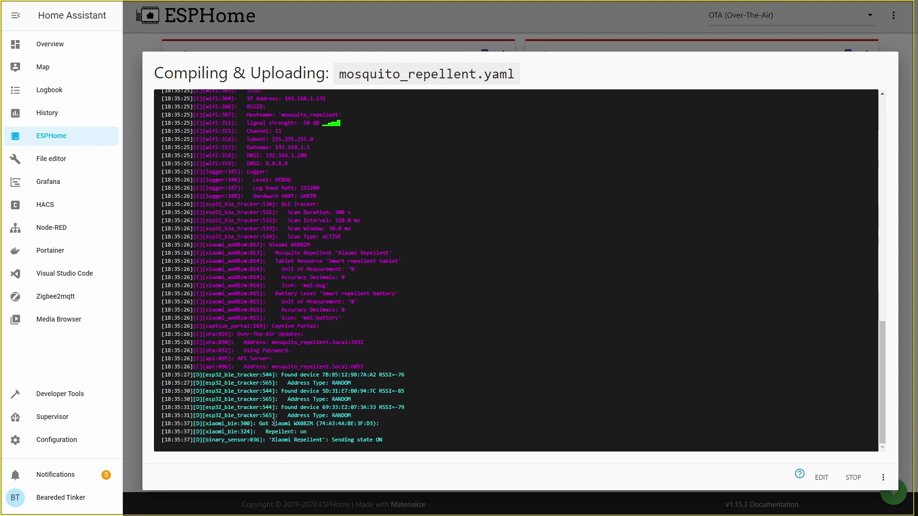
{"action": "left_click", "coordinate": [853, 477]}
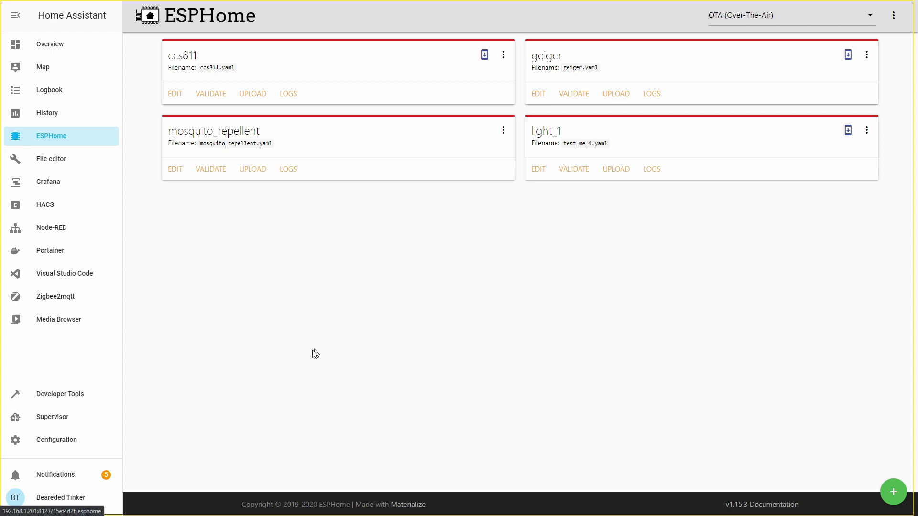
Open the Configuration pages to reach the Integrations list.
{"action": "left_click", "coordinate": [52, 478]}
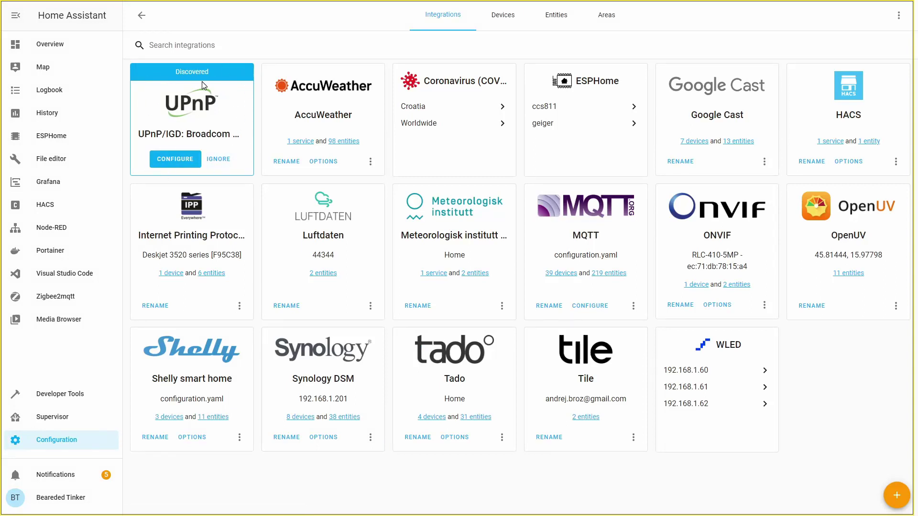
View mosquito_repellent's live logs, copy the host mosquito_repellent.local, then stop the log.
{"action": "left_click", "coordinate": [72, 143]}
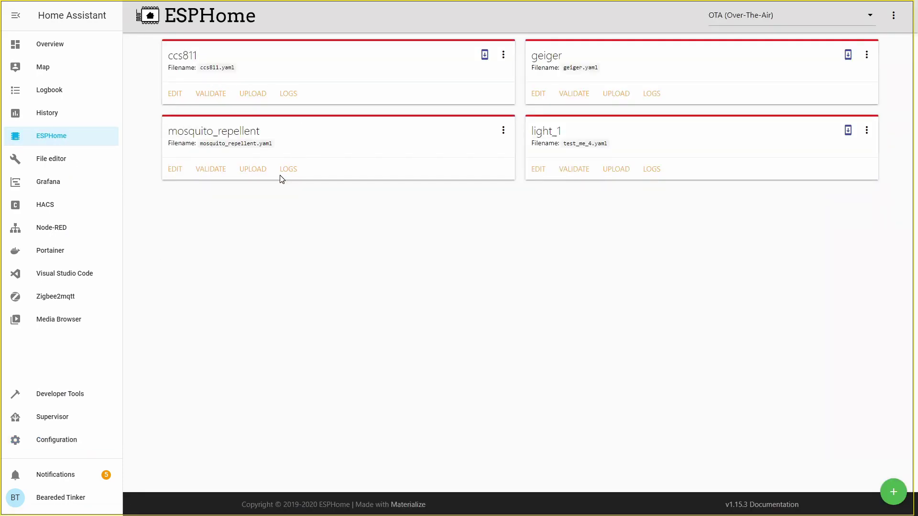
{"action": "left_click", "coordinate": [292, 168]}
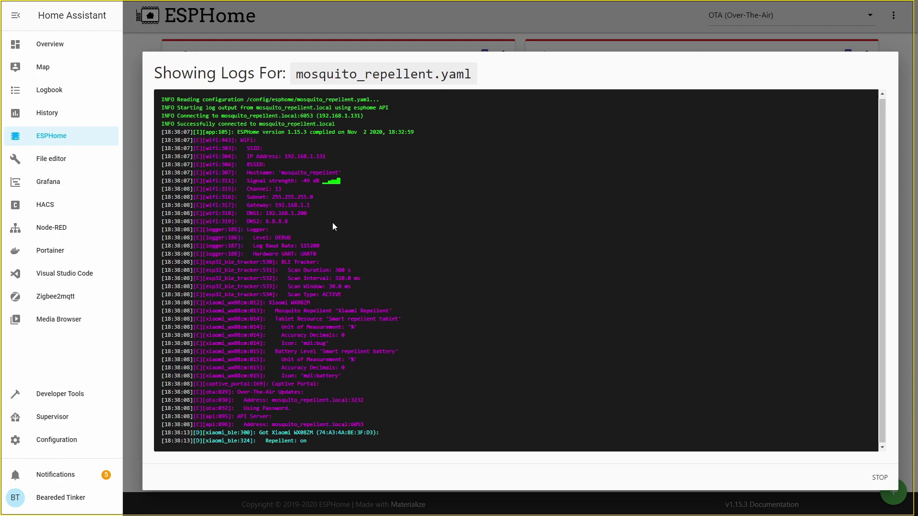
{"action": "scroll", "coordinate": [279, 122], "scroll_direction": "up", "scroll_amount": 1}
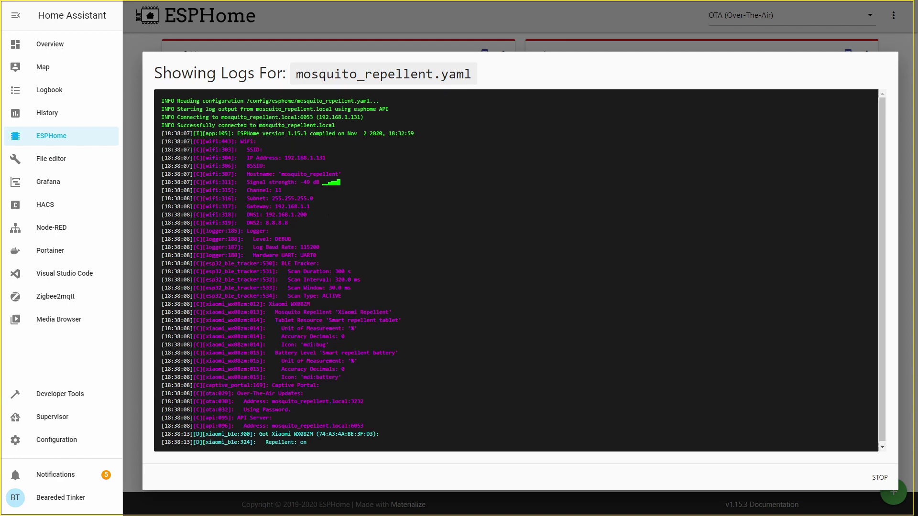
{"action": "left_click_drag", "start_coordinate": [259, 125], "coordinate": [351, 129]}
{"action": "key", "text": "ctrl+c"}
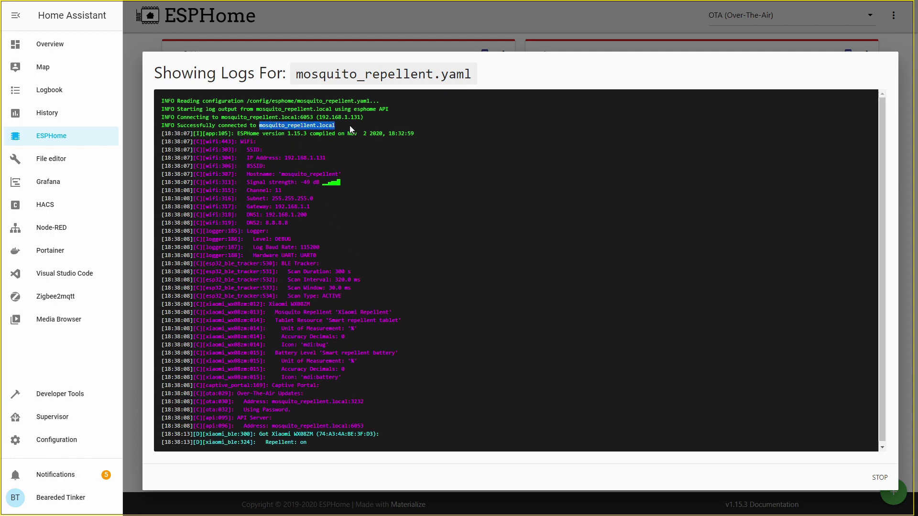
{"action": "left_click", "coordinate": [880, 477]}
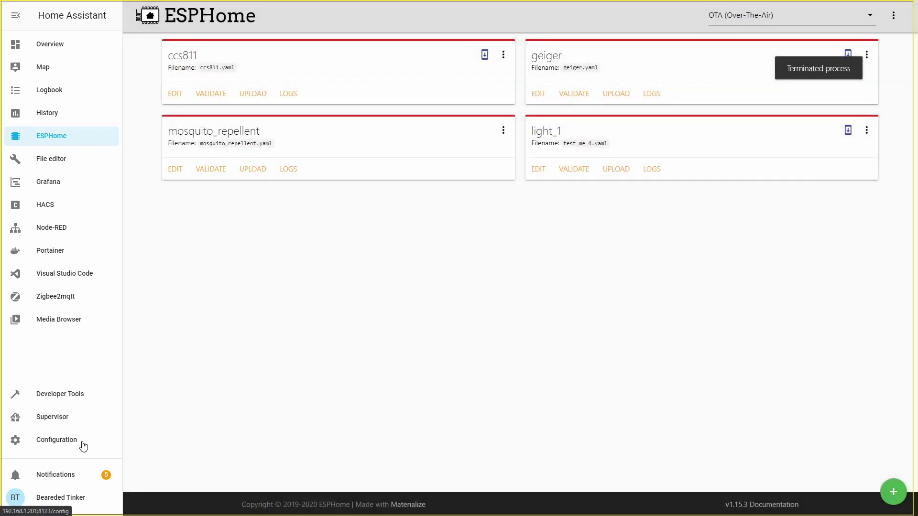
Add an ESPHome integration for host mosquito_repellent.local on port 6053 with the device password.
{"action": "left_click", "coordinate": [83, 446]}
{"action": "left_click", "coordinate": [531, 100]}
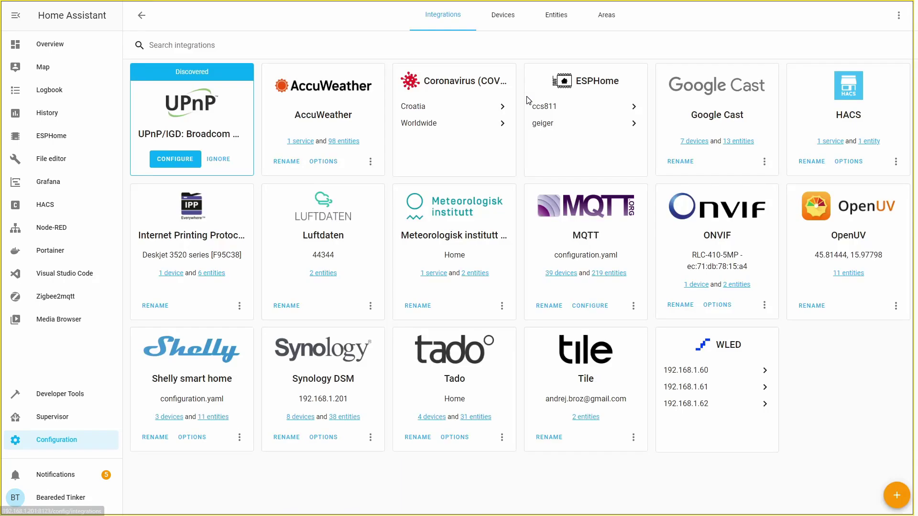
{"action": "left_click", "coordinate": [895, 492]}
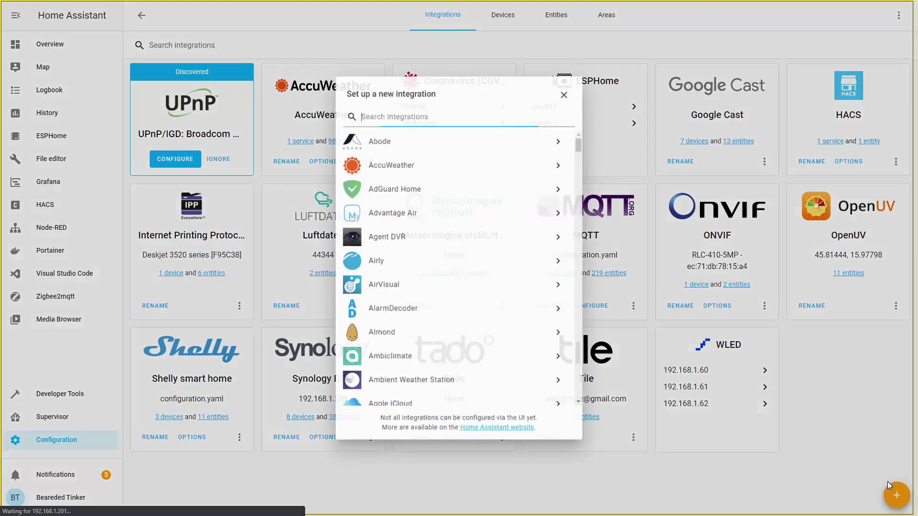
{"action": "type", "text": "esp"}
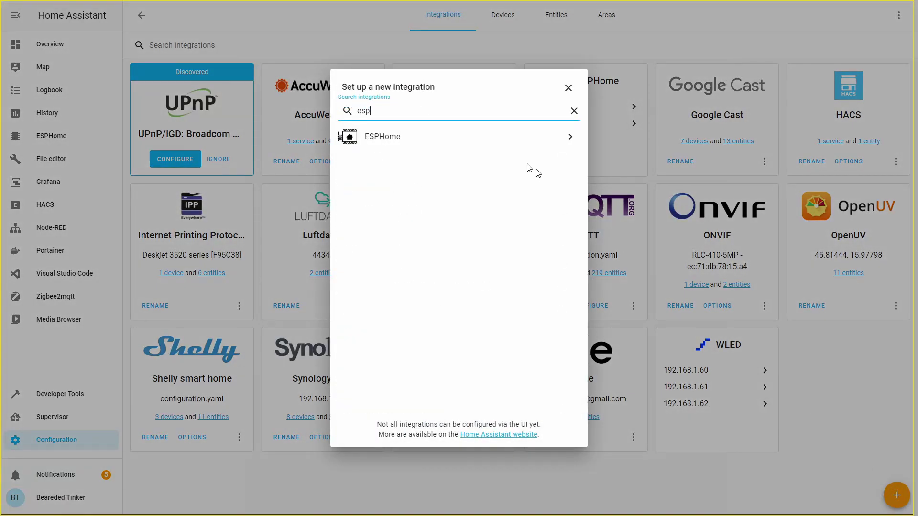
{"action": "left_click", "coordinate": [437, 128]}
{"action": "key", "text": "ctrl+v"}
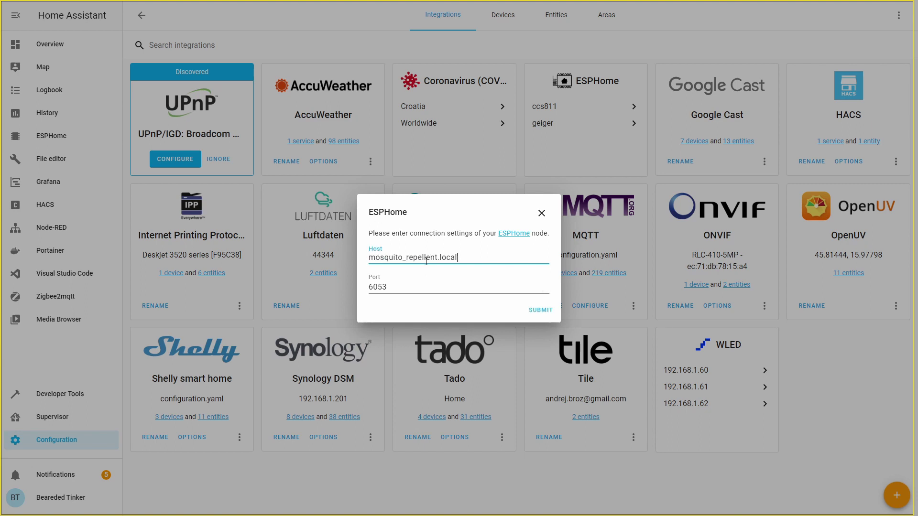
{"action": "left_click", "coordinate": [545, 312]}
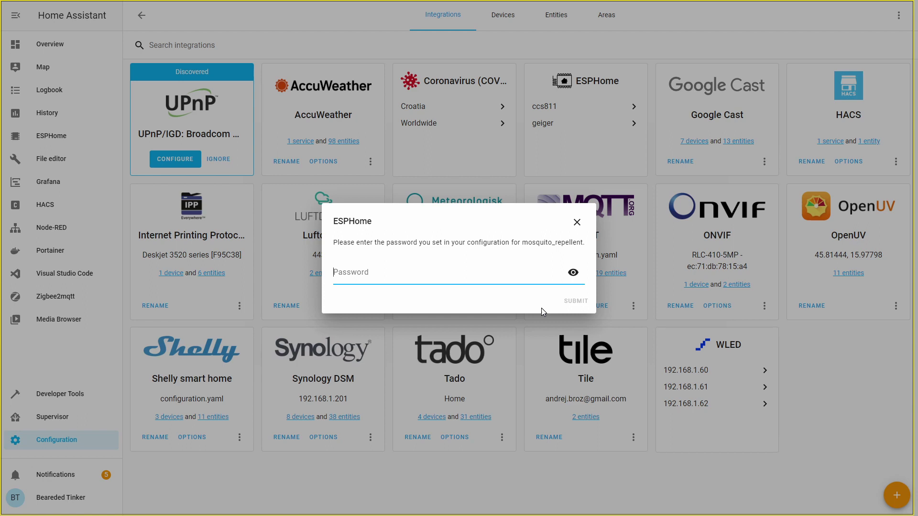
{"action": "type", "text": "•••"}
{"action": "left_click", "coordinate": [562, 301]}
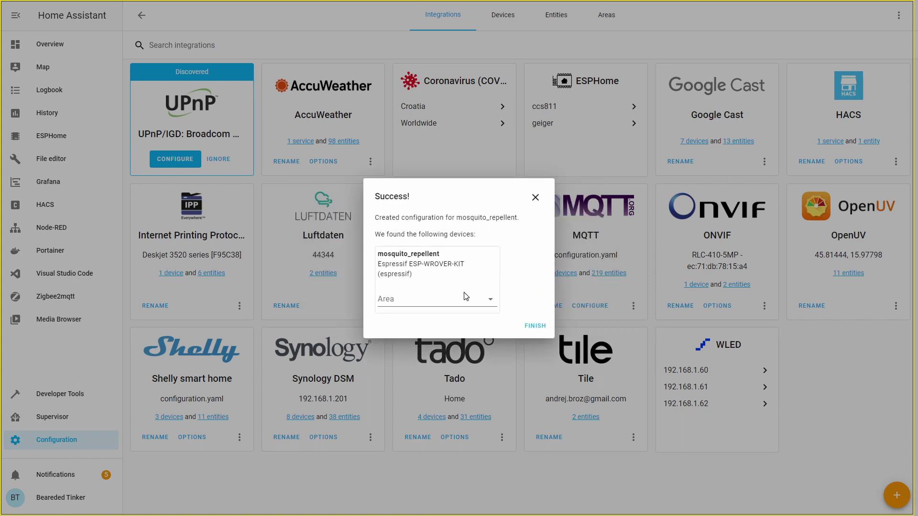
Place the new device in the Living Room and list its three entities.
{"action": "left_click", "coordinate": [489, 301]}
{"action": "left_click", "coordinate": [450, 418]}
{"action": "left_click", "coordinate": [535, 327]}
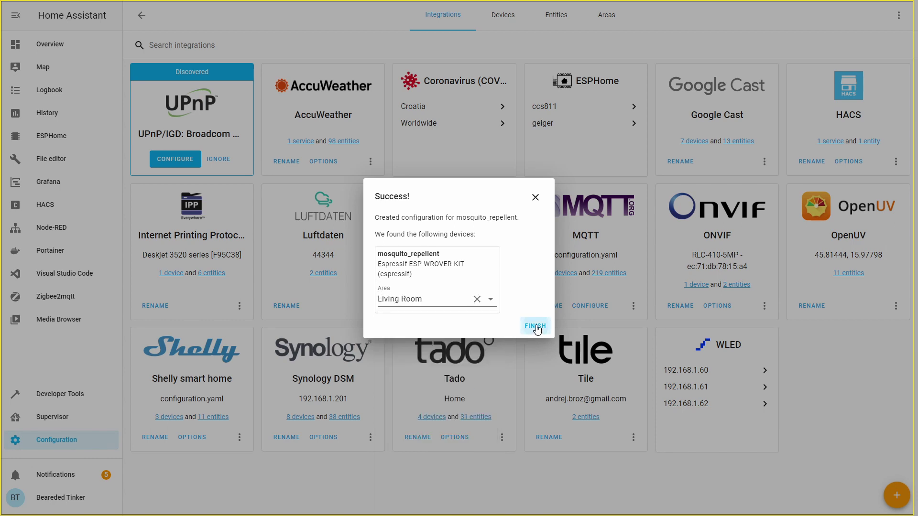
{"action": "left_click", "coordinate": [597, 141]}
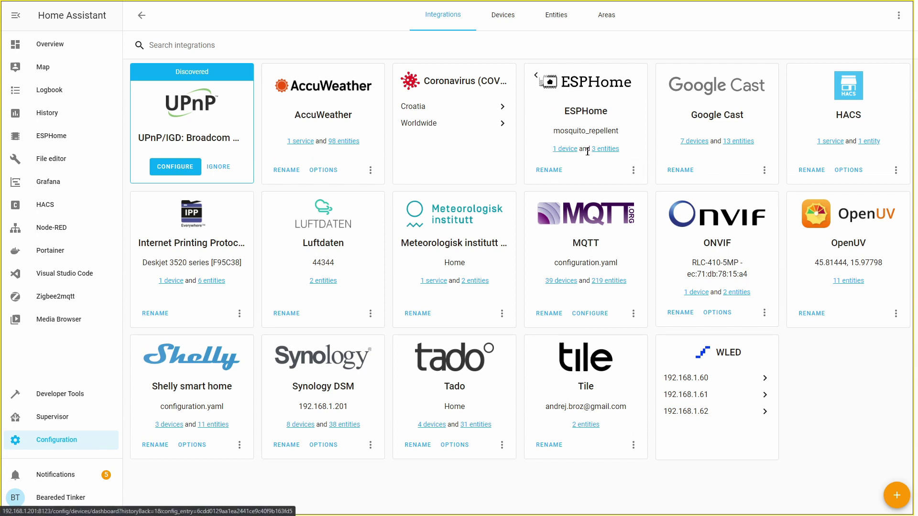
{"action": "left_click", "coordinate": [605, 149]}
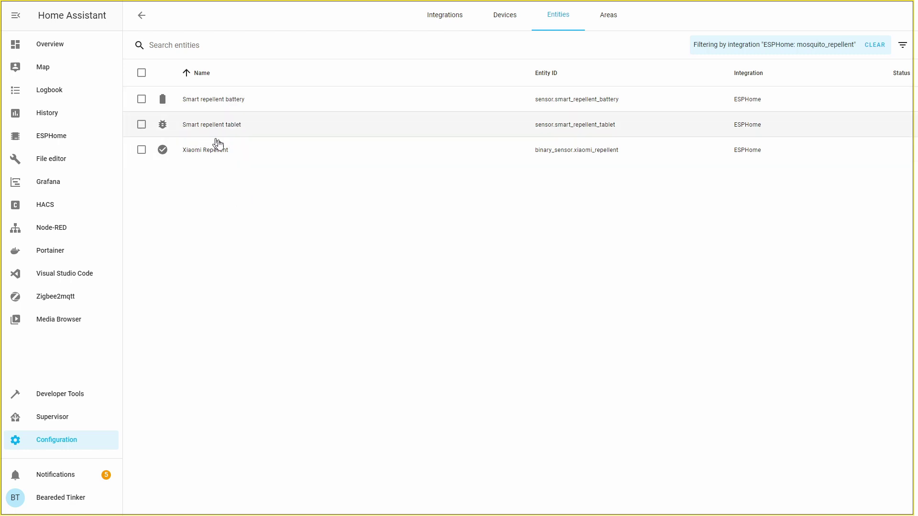
On the FUN STUFF dashboard, add an entities card titled 'Xiaomi Mijia Smart Mosquito Repellent'.
{"action": "left_click", "coordinate": [67, 50]}
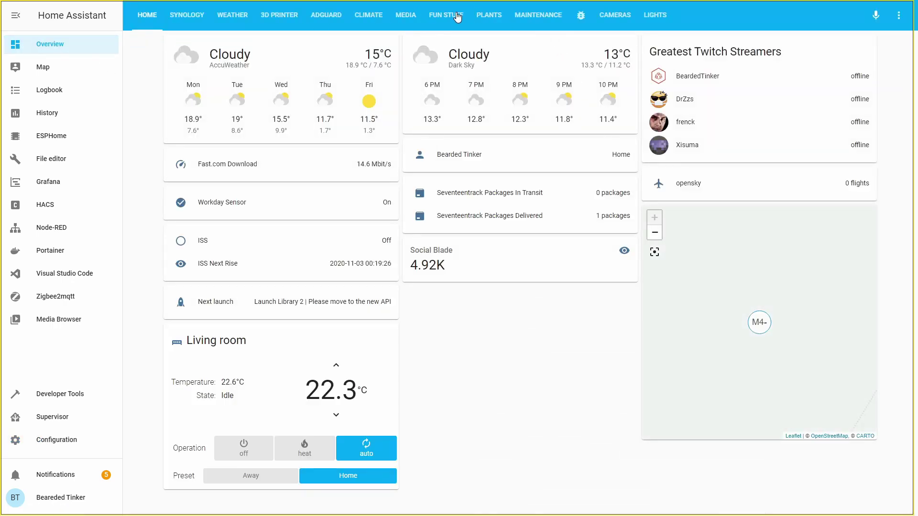
{"action": "left_click", "coordinate": [457, 17]}
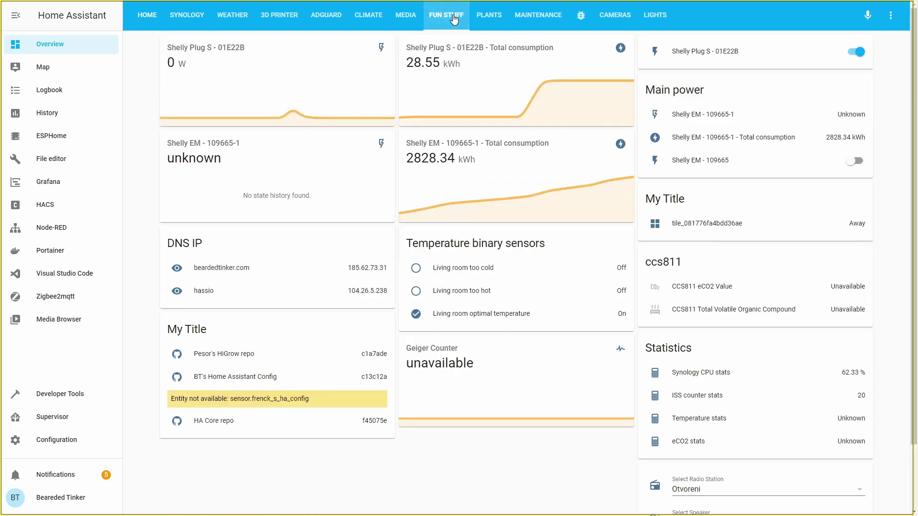
{"action": "left_click", "coordinate": [890, 15]}
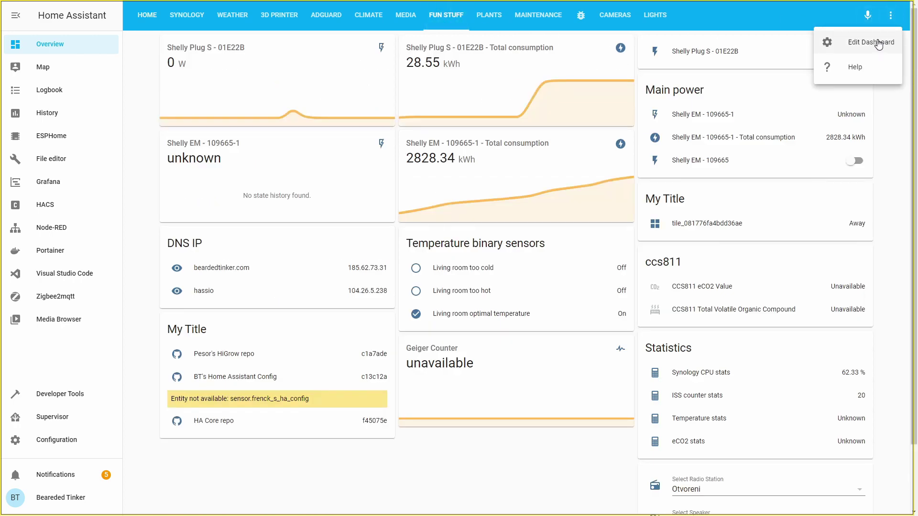
{"action": "left_click", "coordinate": [879, 43]}
{"action": "left_click", "coordinate": [887, 498]}
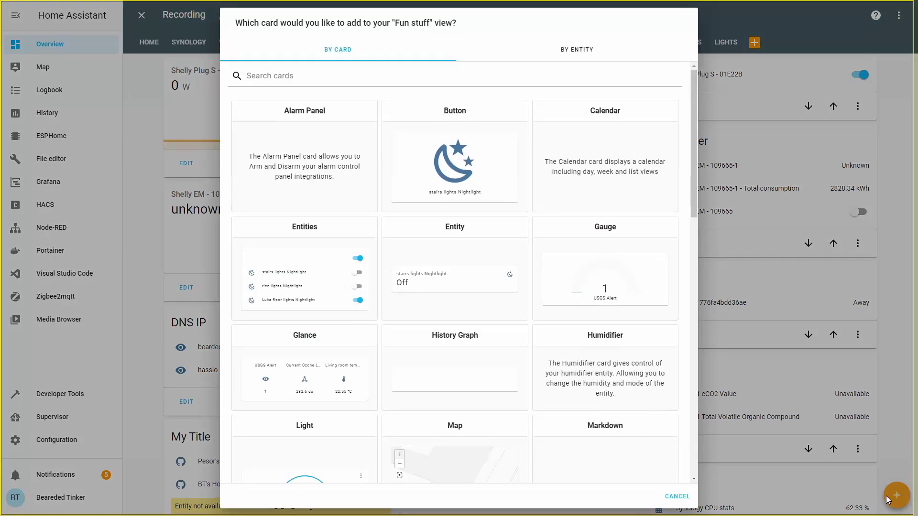
{"action": "left_click", "coordinate": [287, 282]}
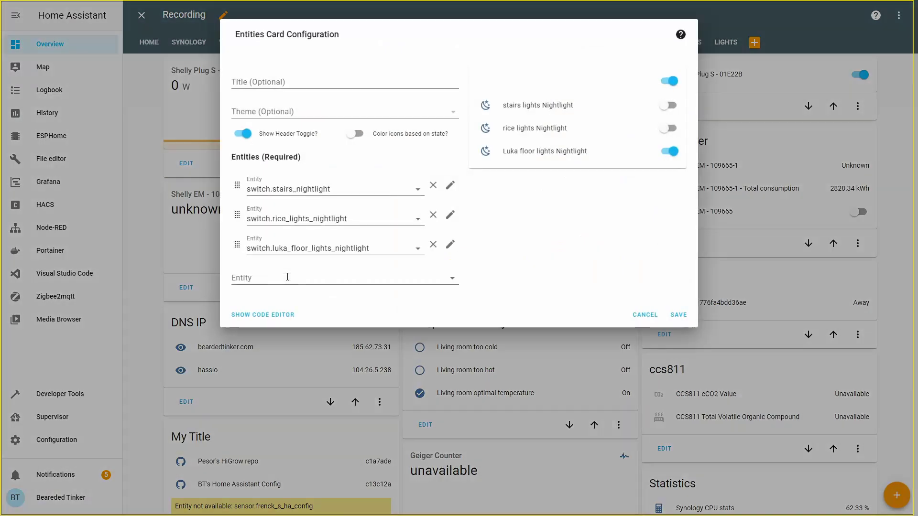
{"action": "left_click", "coordinate": [318, 79]}
{"action": "type", "text": "X"}
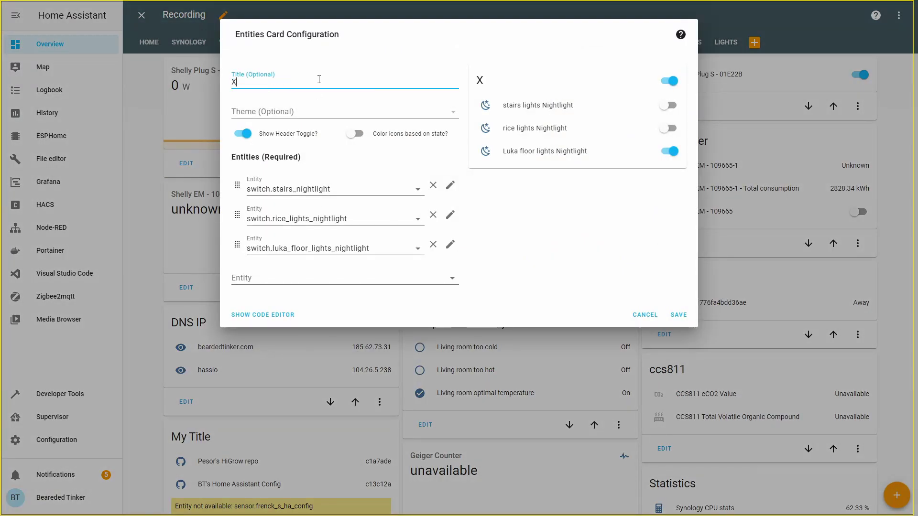
{"action": "type", "text": "iaomi Miji"}
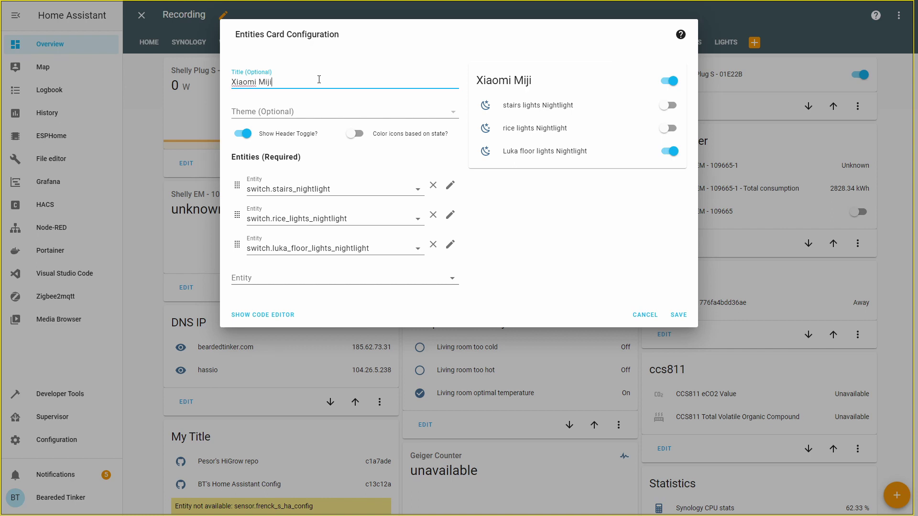
{"action": "type", "text": "a Smart Mo"}
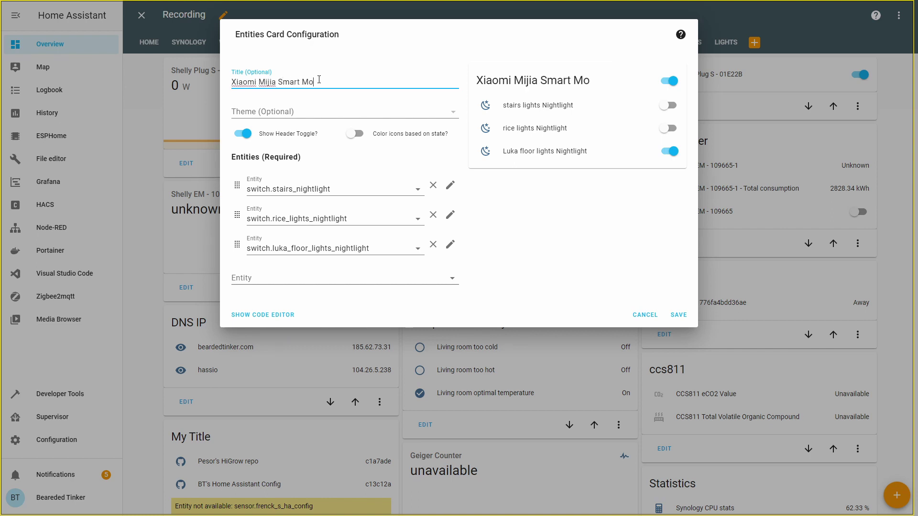
{"action": "type", "text": "squito Repellent"}
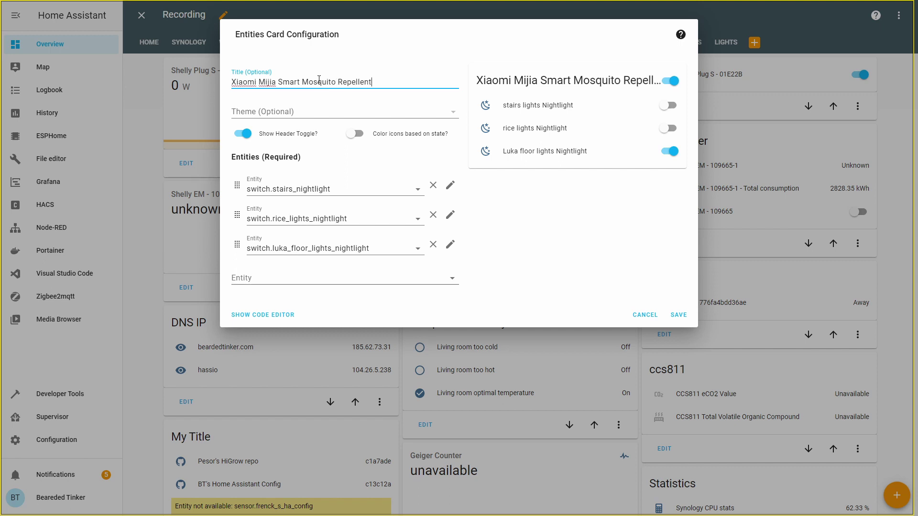
Set the card's entities to Xiaomi Repellent, Smart repellent battery and Smart repellent tablet, then save.
{"action": "left_click", "coordinate": [361, 193]}
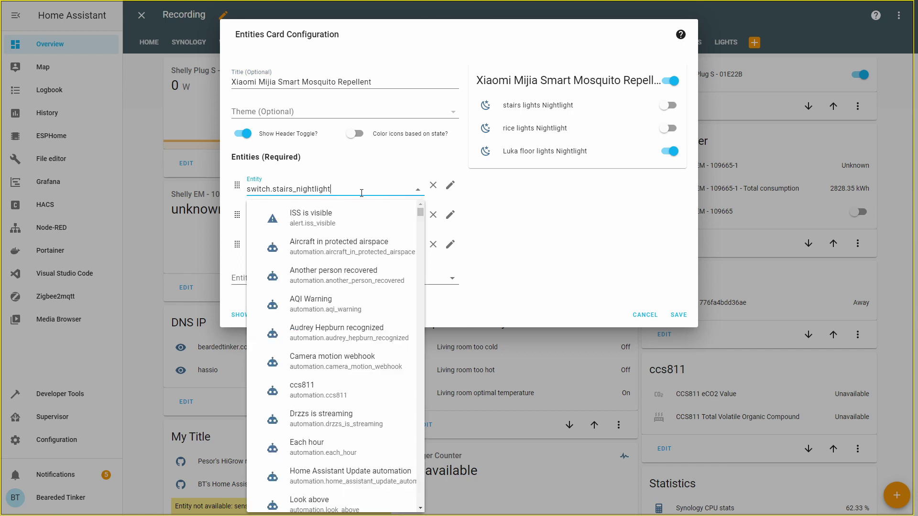
{"action": "key", "text": "ctrl+a"}
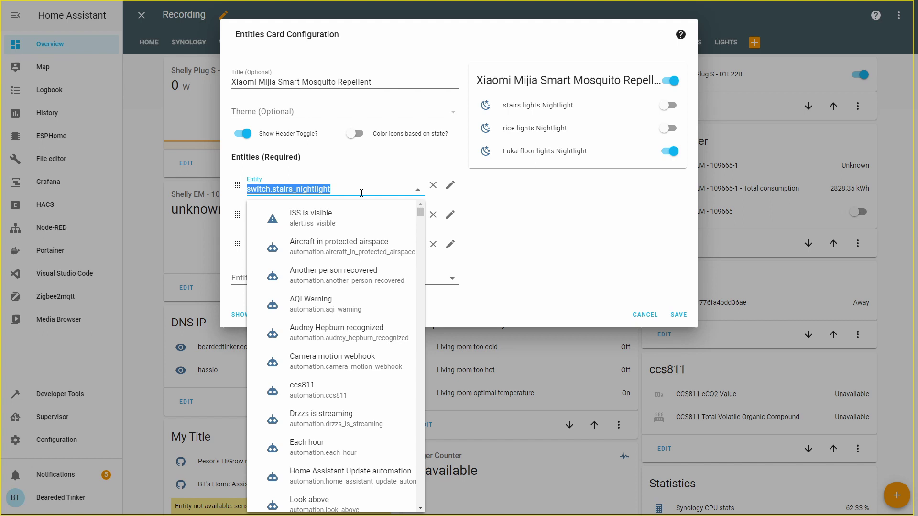
{"action": "type", "text": "xia"}
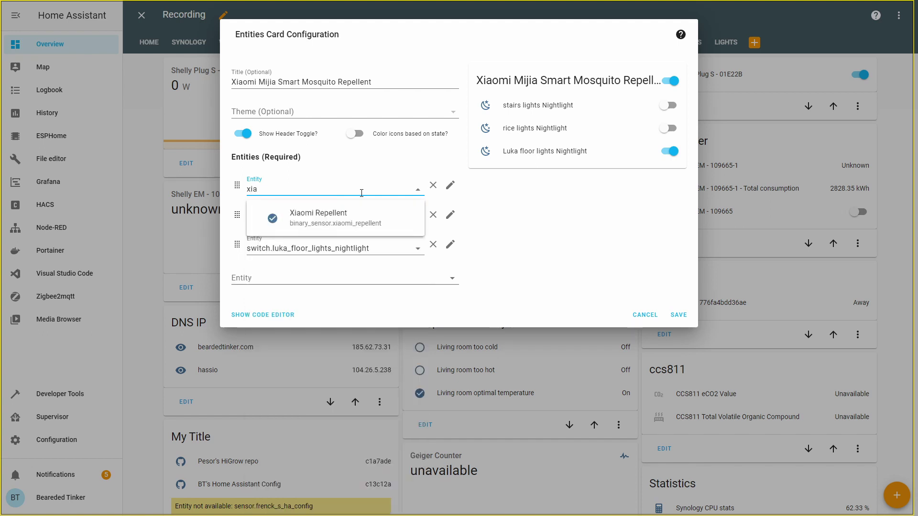
{"action": "left_click", "coordinate": [352, 215]}
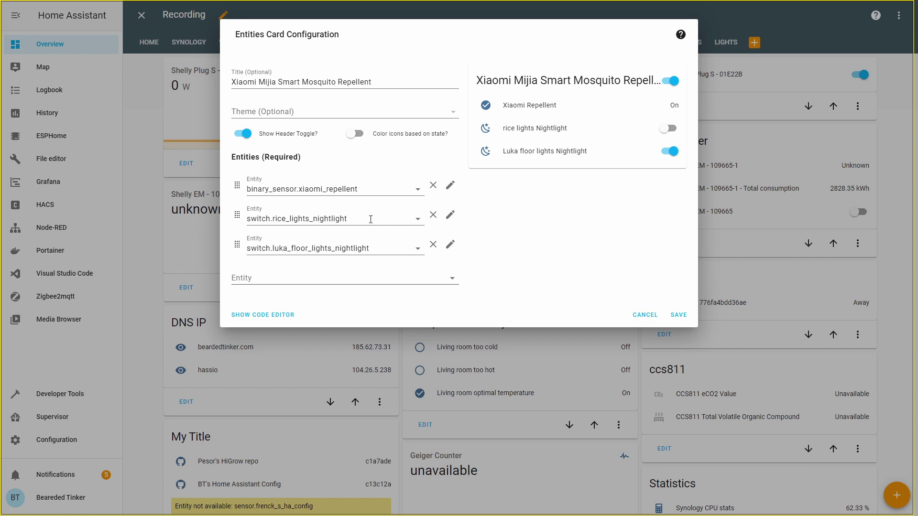
{"action": "left_click_drag", "start_coordinate": [371, 219], "coordinate": [212, 222]}
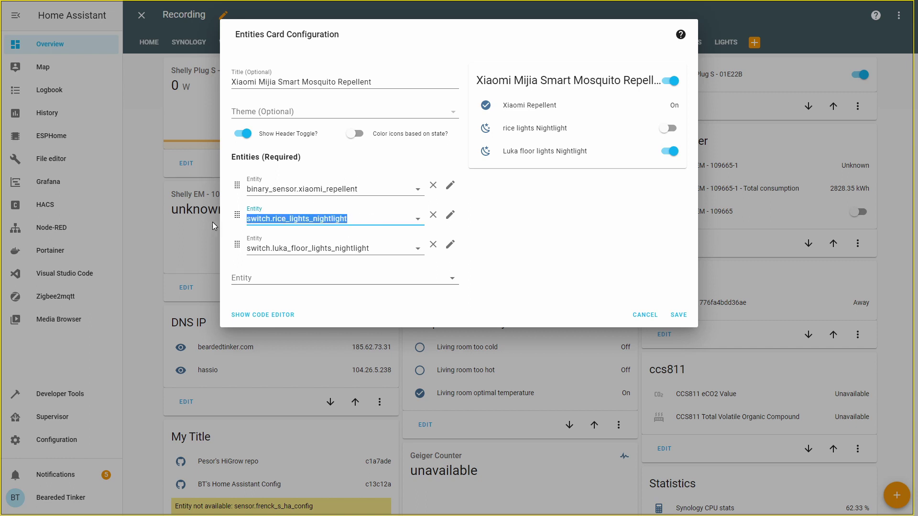
{"action": "type", "text": "repe"}
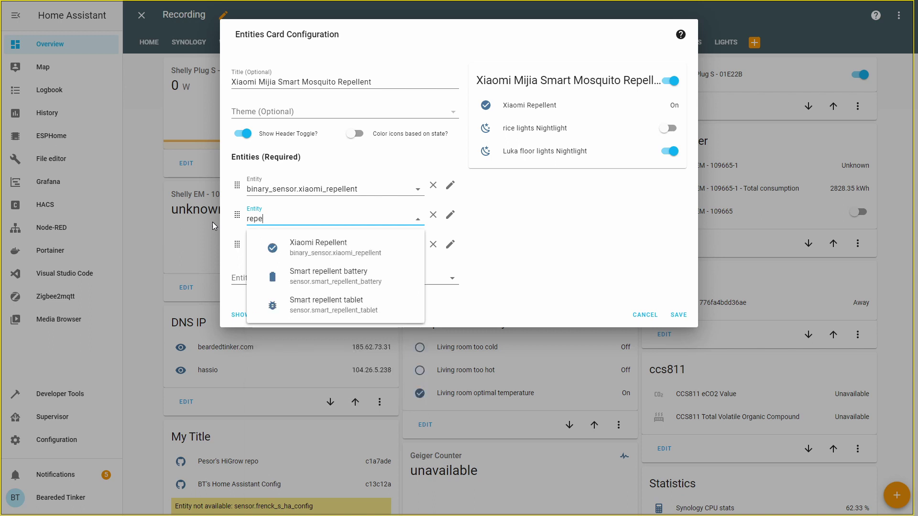
{"action": "left_click", "coordinate": [323, 278]}
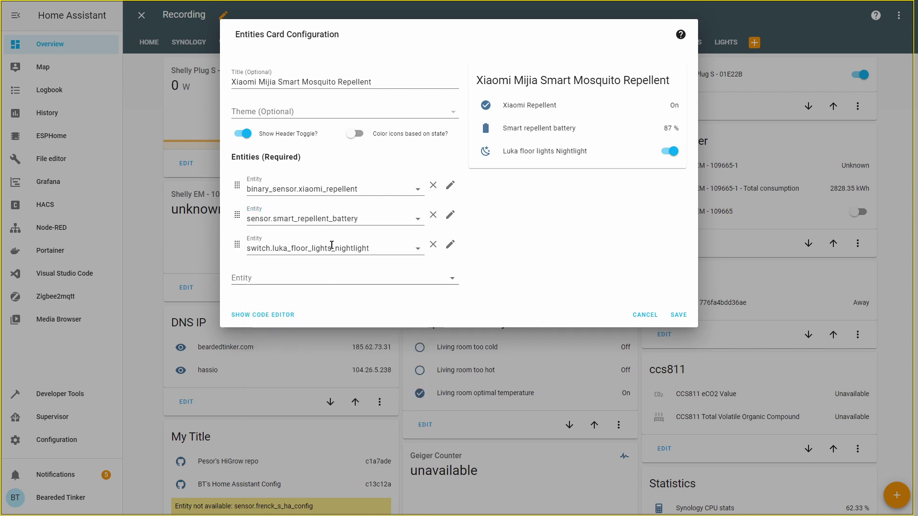
{"action": "left_click_drag", "start_coordinate": [387, 248], "coordinate": [227, 244]}
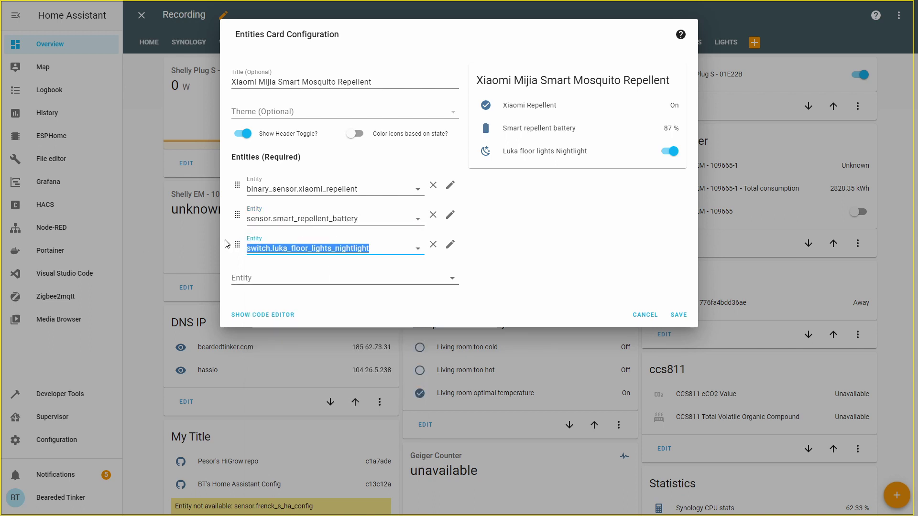
{"action": "key", "text": "BackSpace"}
{"action": "type", "text": "repel"}
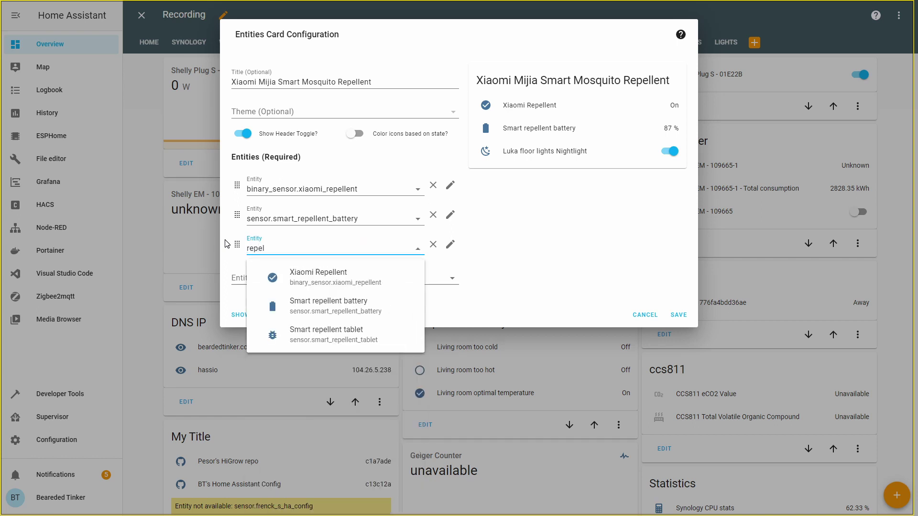
{"action": "left_click", "coordinate": [315, 348]}
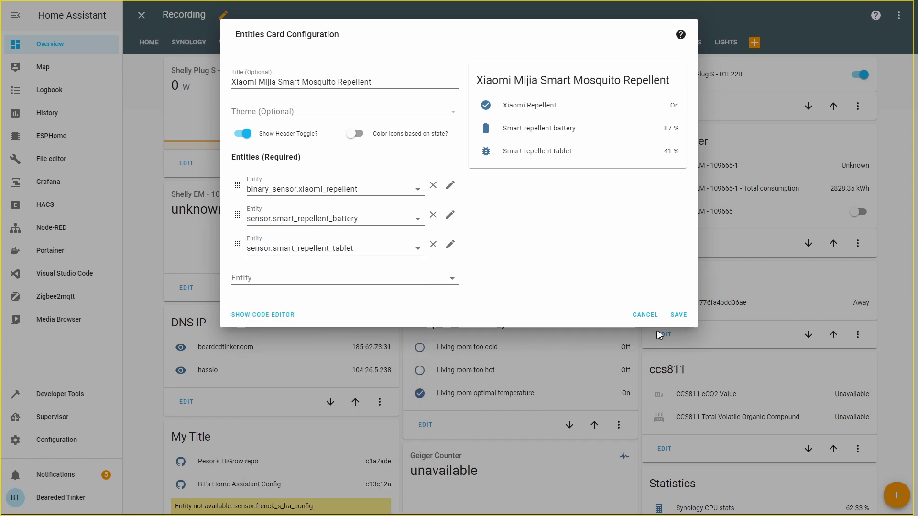
{"action": "left_click", "coordinate": [679, 317]}
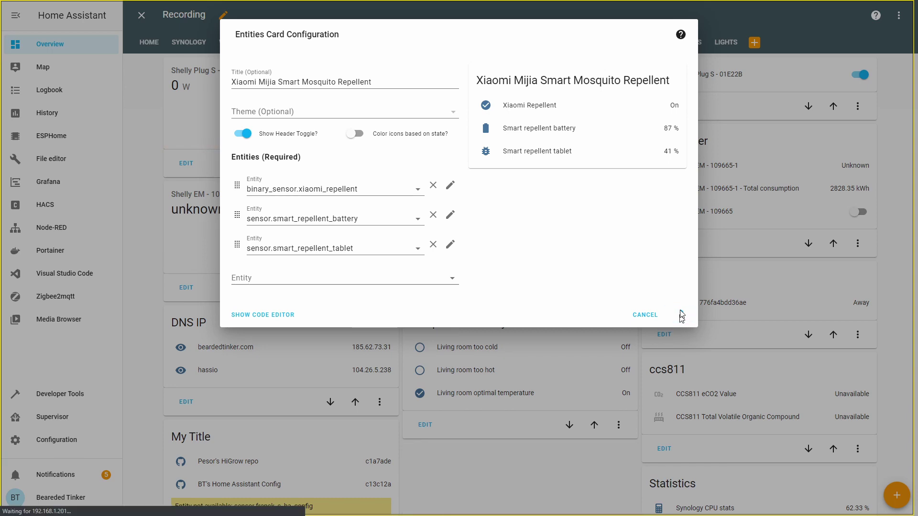
Exit dashboard edit mode and scroll down to the new mosquito repellent card.
{"action": "left_click", "coordinate": [142, 15]}
{"action": "scroll", "coordinate": [293, 231], "scroll_direction": "down", "scroll_amount": 2}
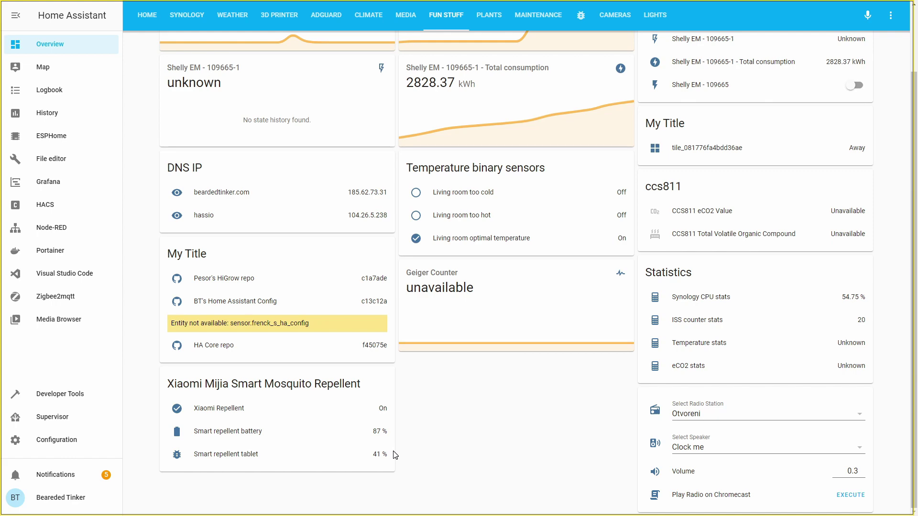
Create a blank automation named 'Order new Xiaomi tablet'.
{"action": "left_click", "coordinate": [87, 446]}
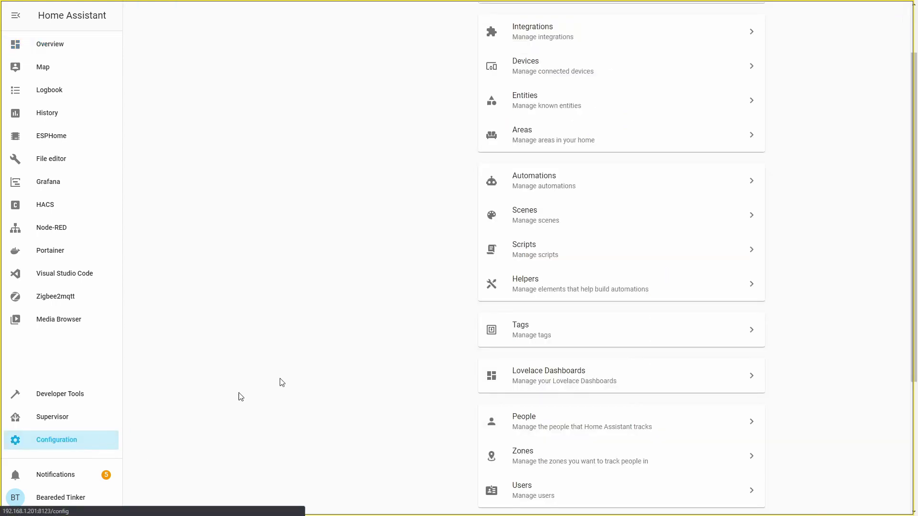
{"action": "left_click", "coordinate": [570, 186]}
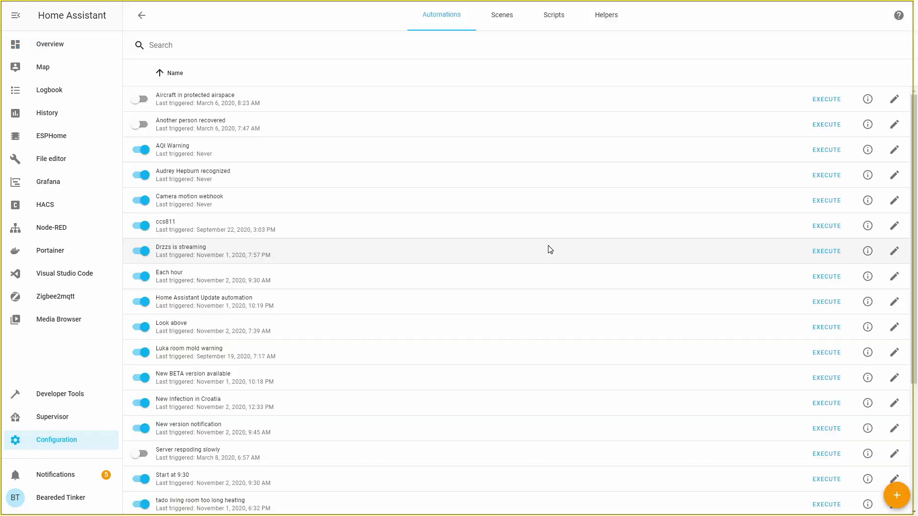
{"action": "left_click", "coordinate": [898, 505]}
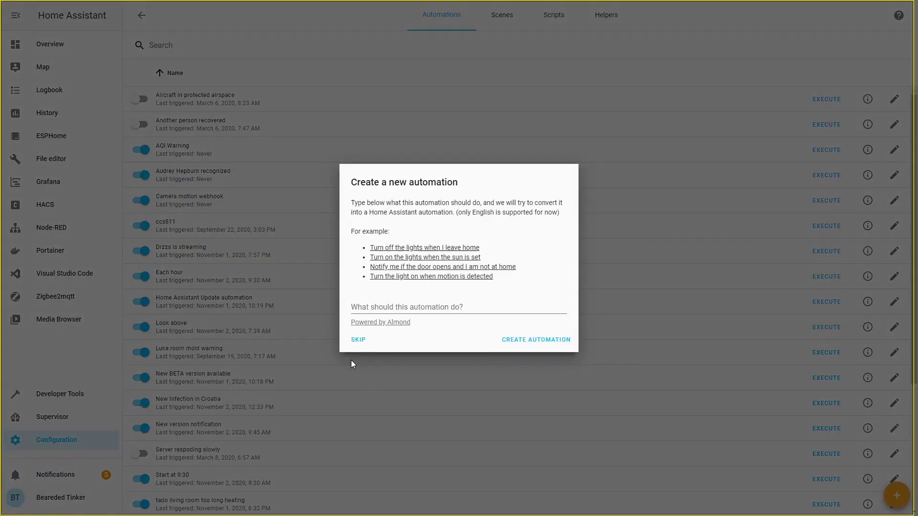
{"action": "left_click", "coordinate": [357, 340]}
{"action": "left_click_drag", "start_coordinate": [553, 100], "coordinate": [409, 103]}
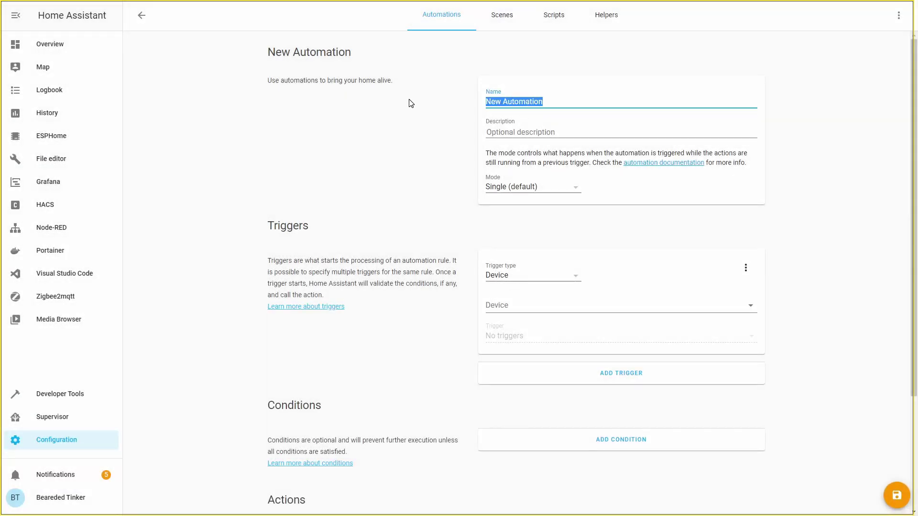
{"action": "type", "text": "Order "}
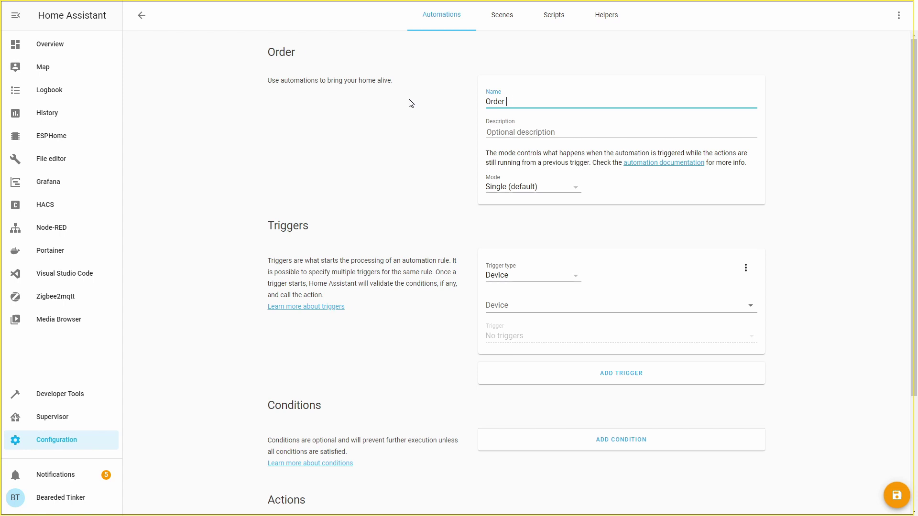
{"action": "type", "text": "new Xiaomi "}
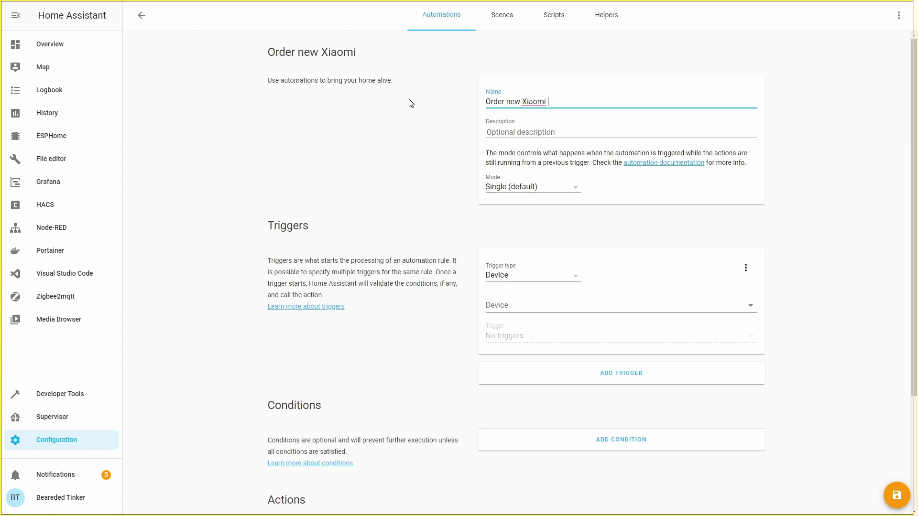
{"action": "type", "text": "tabler"}
{"action": "key", "text": "BackSpace"}
{"action": "type", "text": "t"}
Add a Numeric state trigger on sensor.smart_repellent_tablet.
{"action": "left_click", "coordinate": [573, 280]}
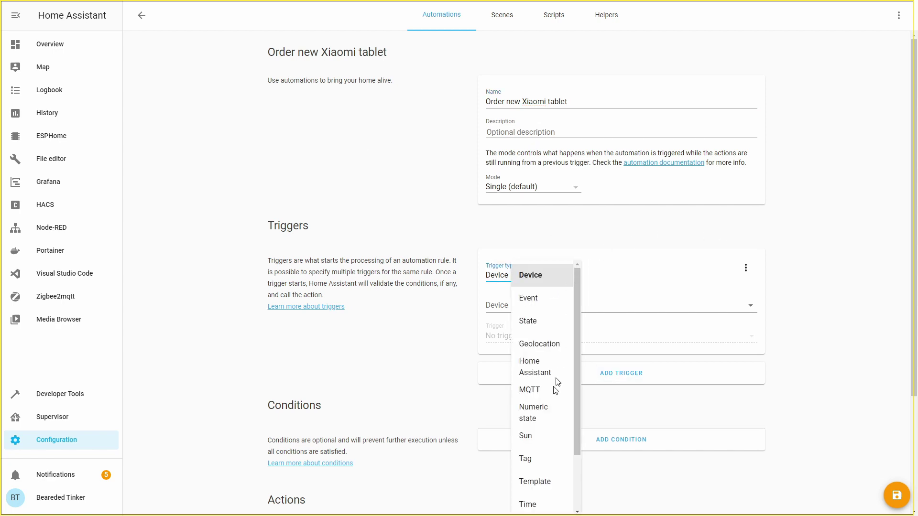
{"action": "left_click", "coordinate": [543, 415]}
{"action": "left_click", "coordinate": [579, 300]}
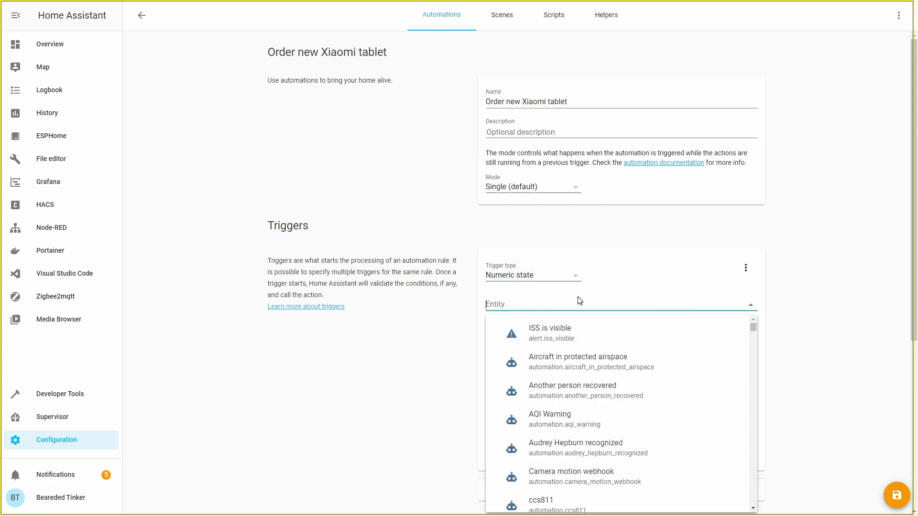
{"action": "type", "text": "tabl"}
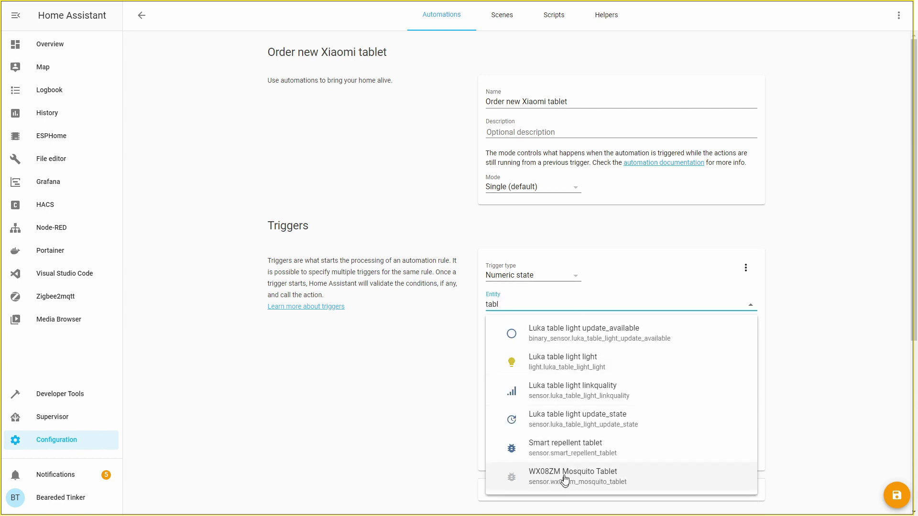
{"action": "left_click", "coordinate": [570, 447]}
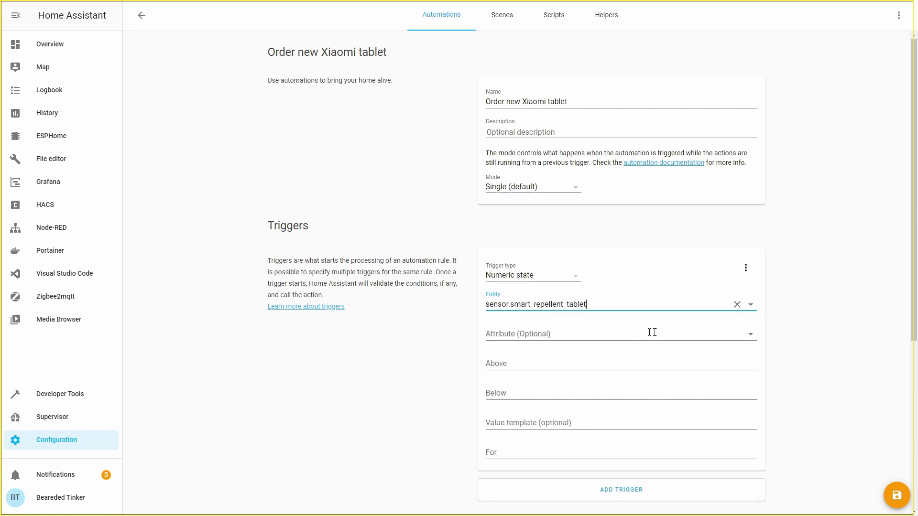
{"action": "left_click", "coordinate": [547, 390]}
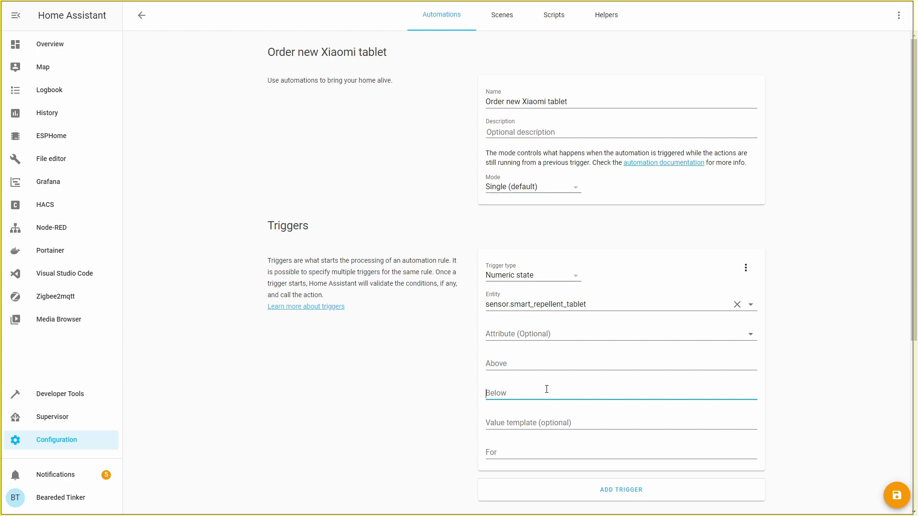
Set the trigger's Below threshold to 35.
{"action": "type", "text": "35"}
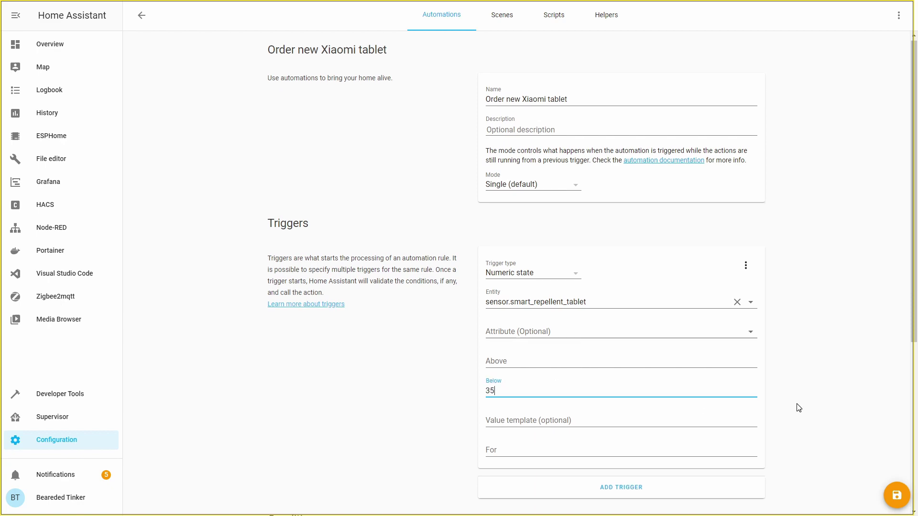
{"action": "scroll", "coordinate": [796, 402], "scroll_direction": "down", "scroll_amount": 5}
{"action": "left_click", "coordinate": [826, 322]}
{"action": "scroll", "coordinate": [717, 364], "scroll_direction": "down", "scroll_amount": 1}
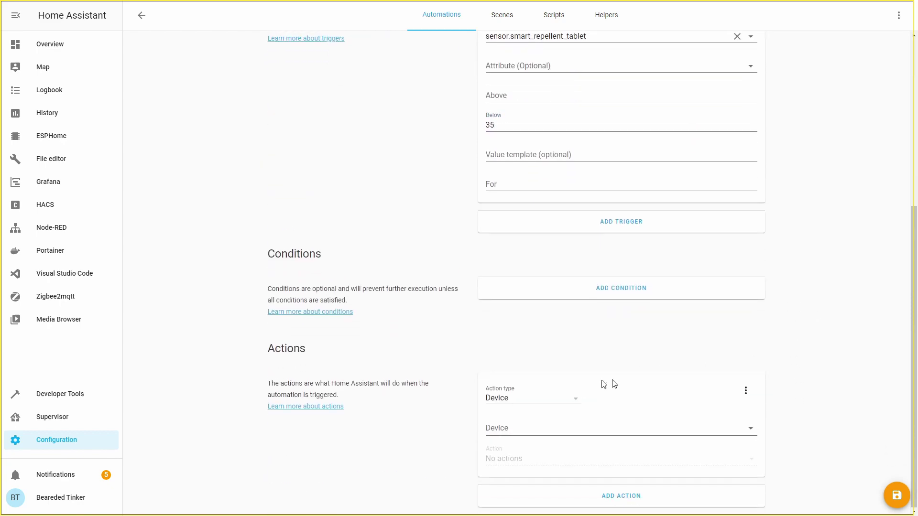
Add a notify.beardedbot service action with message "Buy new repellent tablet!" and return to automations.
{"action": "left_click", "coordinate": [575, 393]}
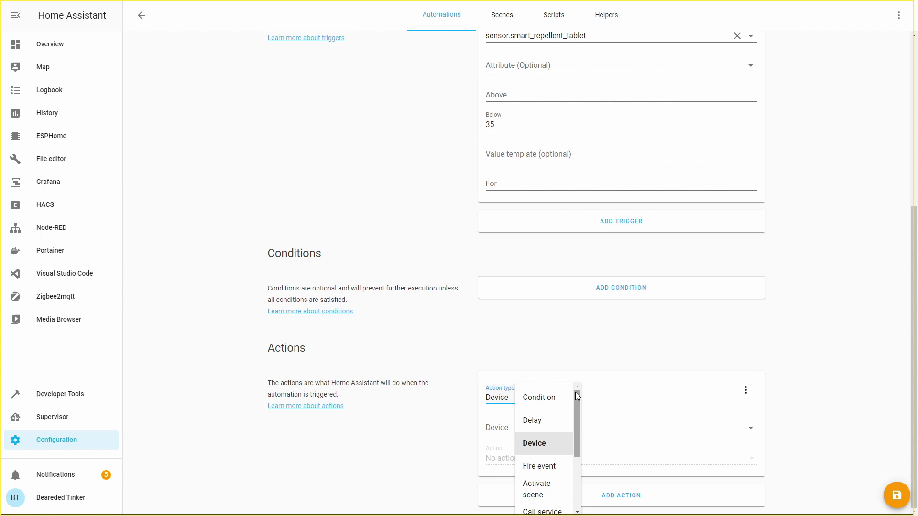
{"action": "left_click", "coordinate": [542, 510]}
{"action": "left_click", "coordinate": [549, 429]}
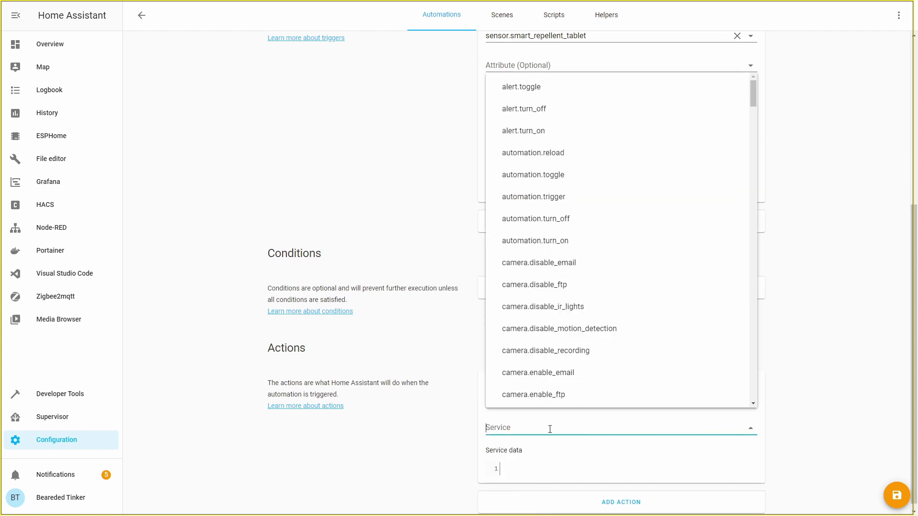
{"action": "type", "text": "not"}
{"action": "left_click", "coordinate": [547, 201]}
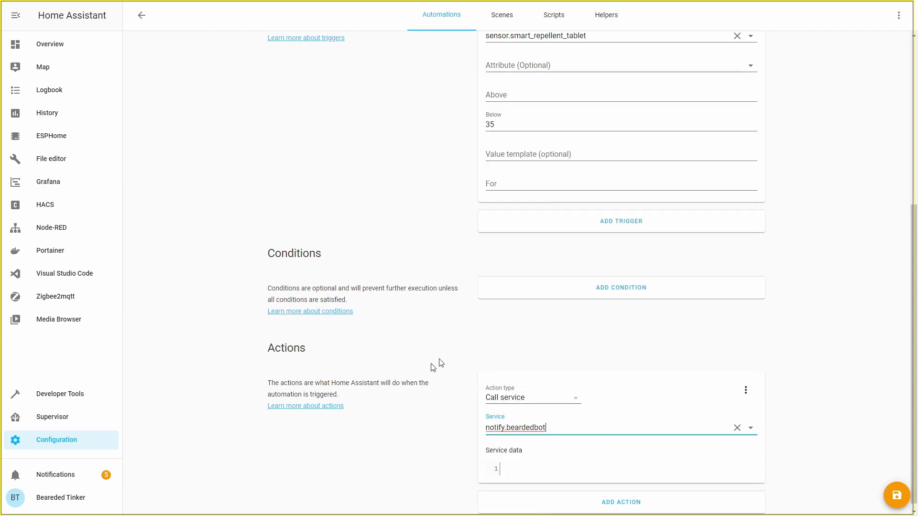
{"action": "left_click", "coordinate": [543, 462]}
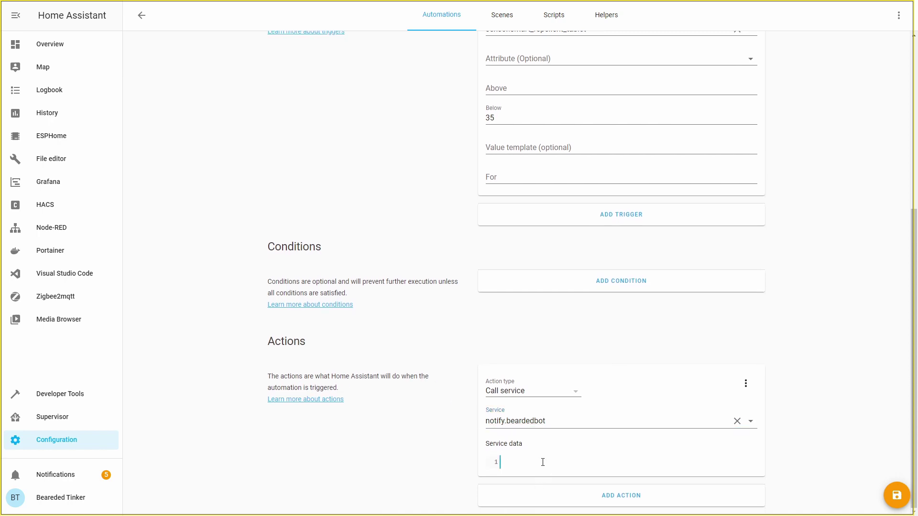
{"action": "type", "text": "message: \"Buy new repellent tablet!\""}
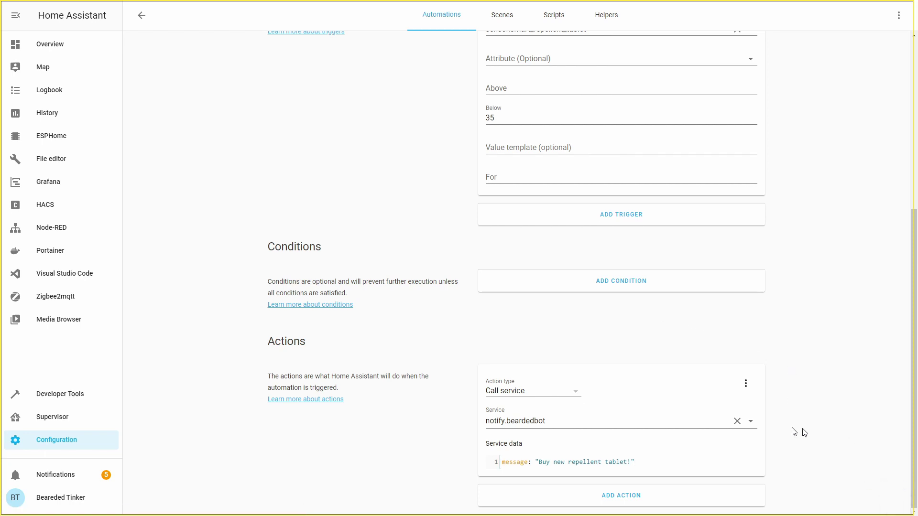
{"action": "scroll", "coordinate": [639, 368], "scroll_direction": "up", "scroll_amount": 6}
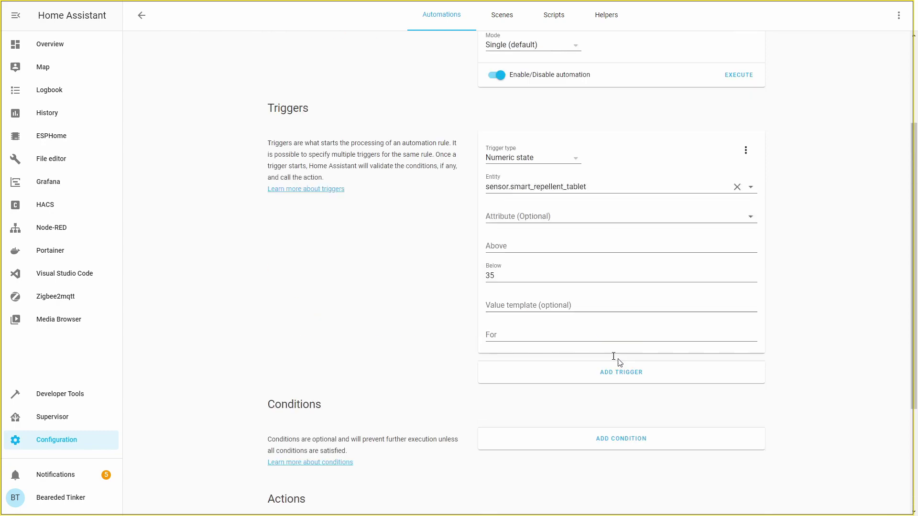
{"action": "left_click", "coordinate": [141, 15]}
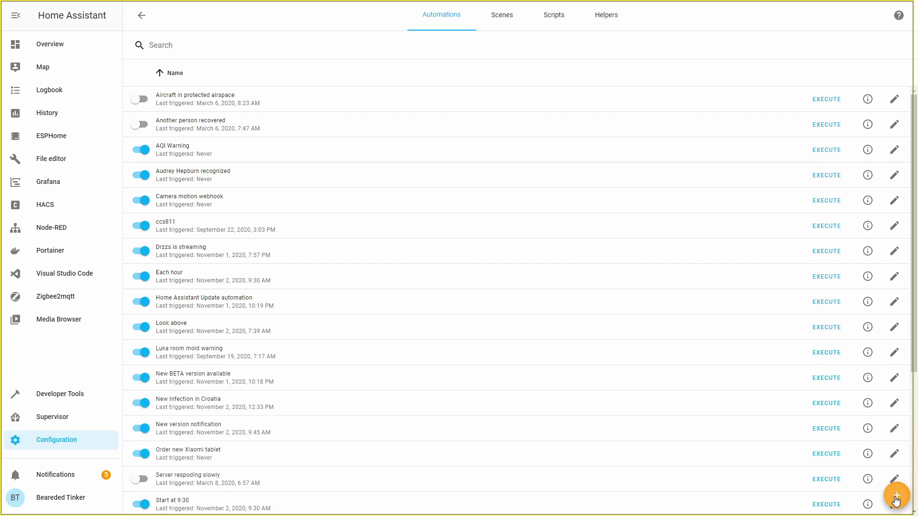
Create a blank automation named 'Replace mosquito repellent'.
{"action": "left_click", "coordinate": [896, 497]}
{"action": "left_click", "coordinate": [359, 340]}
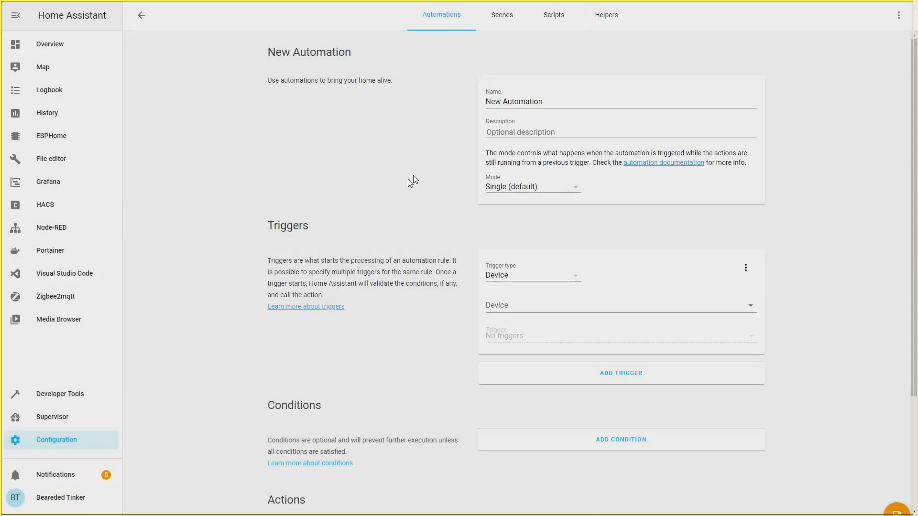
{"action": "type", "text": "Replace "}
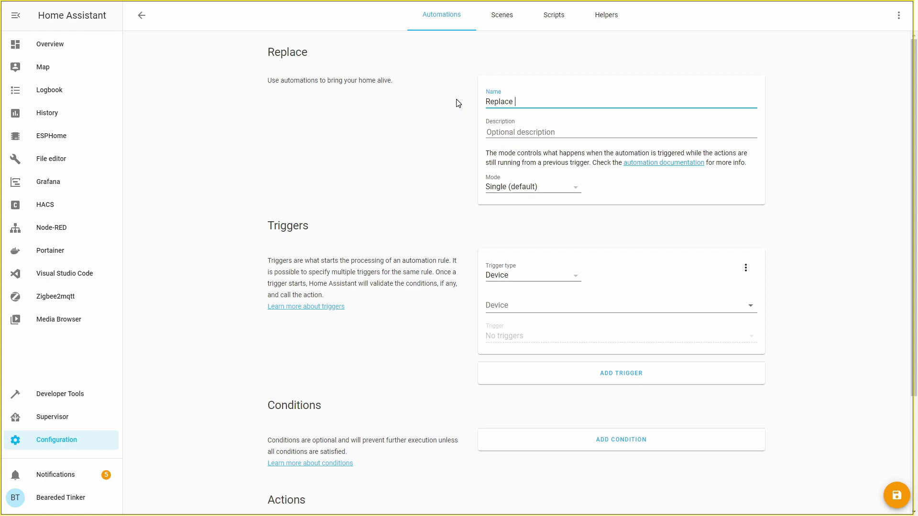
{"action": "type", "text": "mosquito rep"}
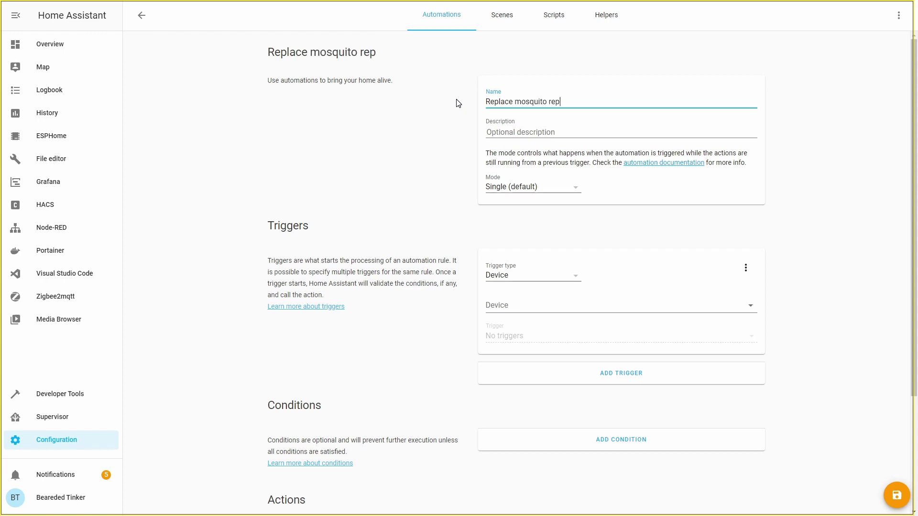
{"action": "type", "text": "ellent"}
Add a Numeric state trigger on sensor.smart_repellent_tablet.
{"action": "left_click", "coordinate": [541, 271]}
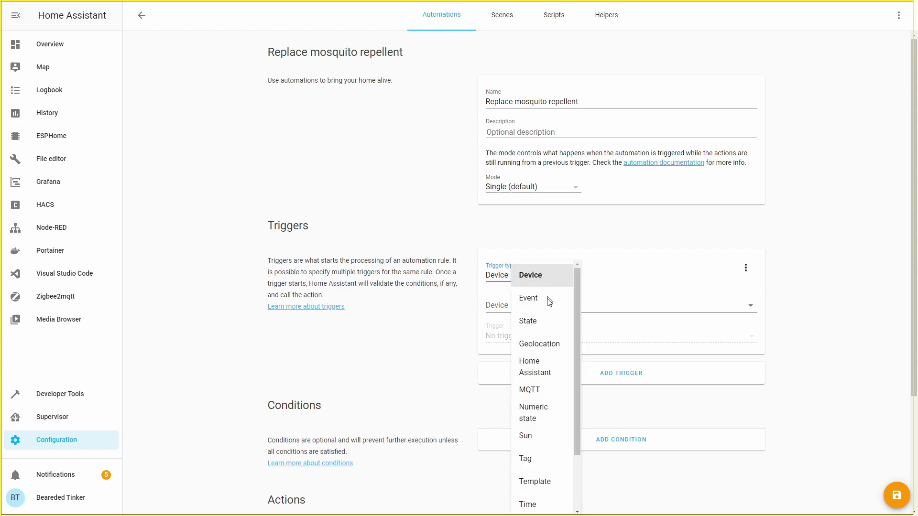
{"action": "left_click", "coordinate": [543, 415]}
{"action": "left_click", "coordinate": [566, 304]}
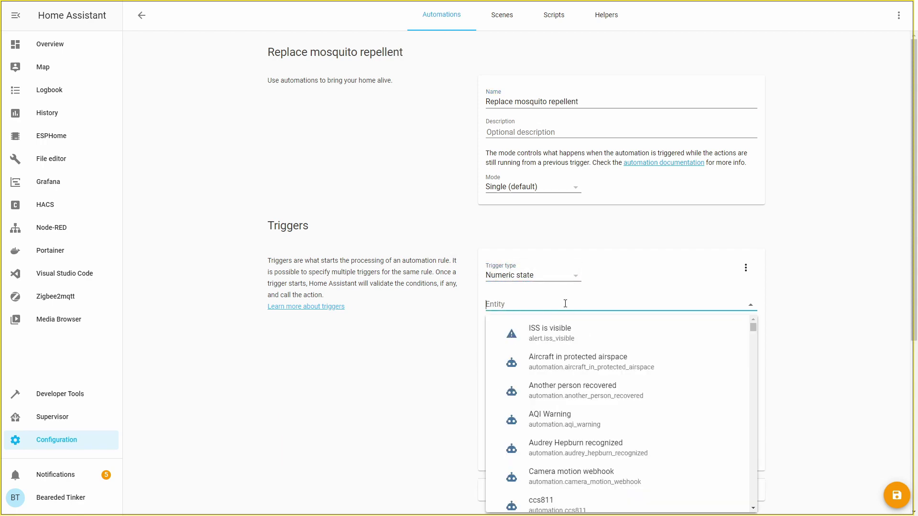
{"action": "type", "text": "tab"}
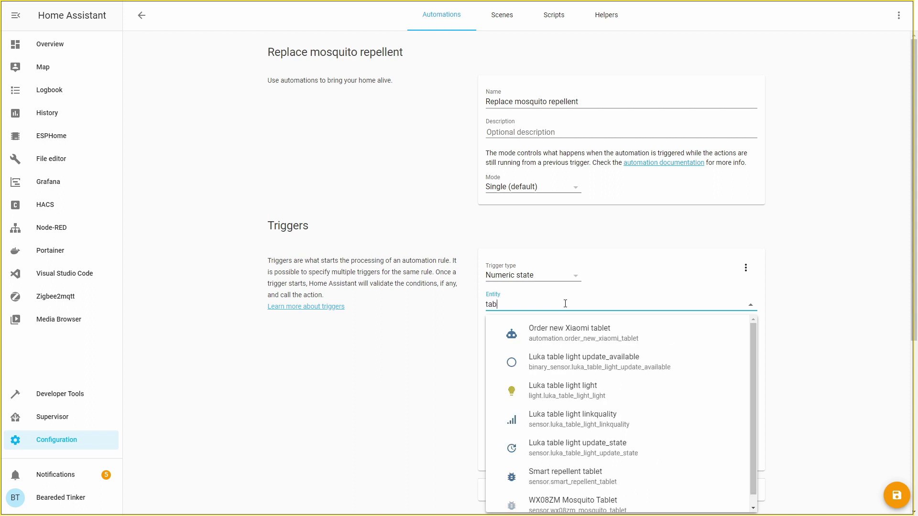
{"action": "left_click", "coordinate": [567, 477]}
{"action": "left_click", "coordinate": [542, 397]}
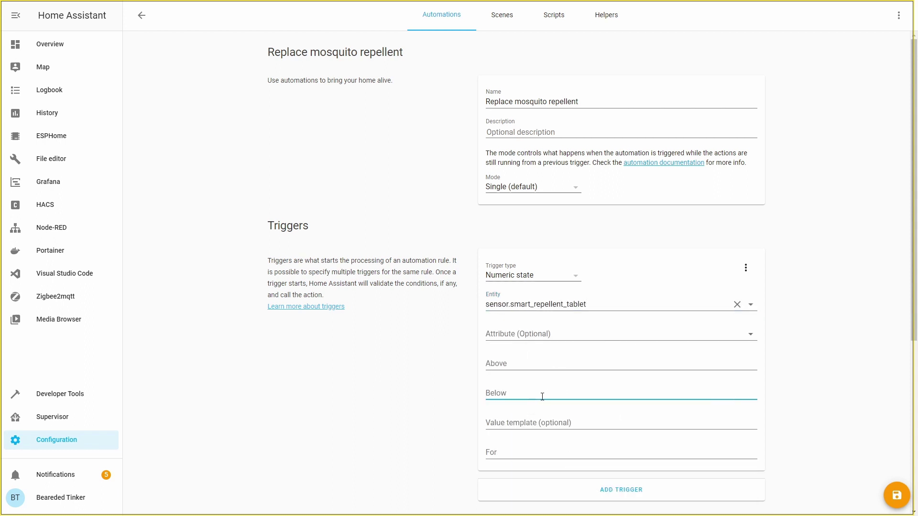
Set the trigger's Below threshold to 7.
{"action": "type", "text": "7"}
{"action": "scroll", "coordinate": [421, 368], "scroll_direction": "down", "scroll_amount": 5}
{"action": "scroll", "coordinate": [483, 366], "scroll_direction": "down", "scroll_amount": 1}
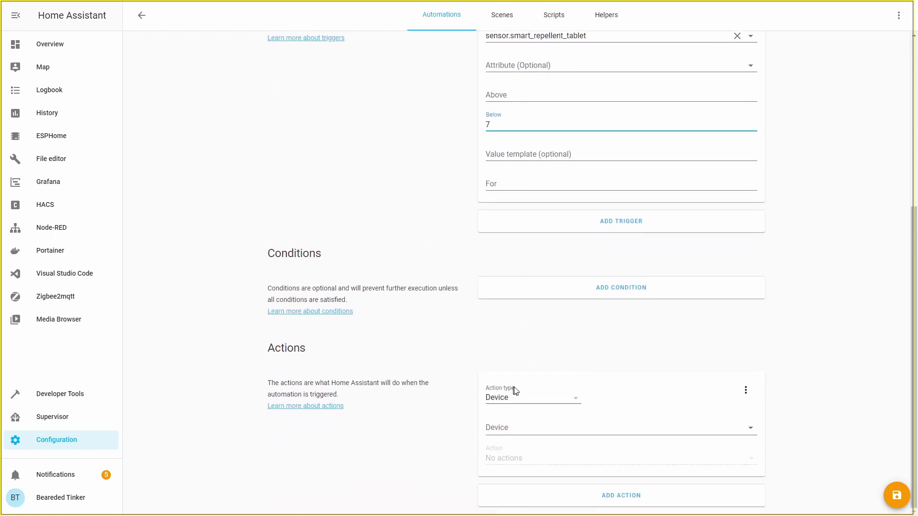
Make the action call the notify.beardedbot service.
{"action": "left_click", "coordinate": [580, 405]}
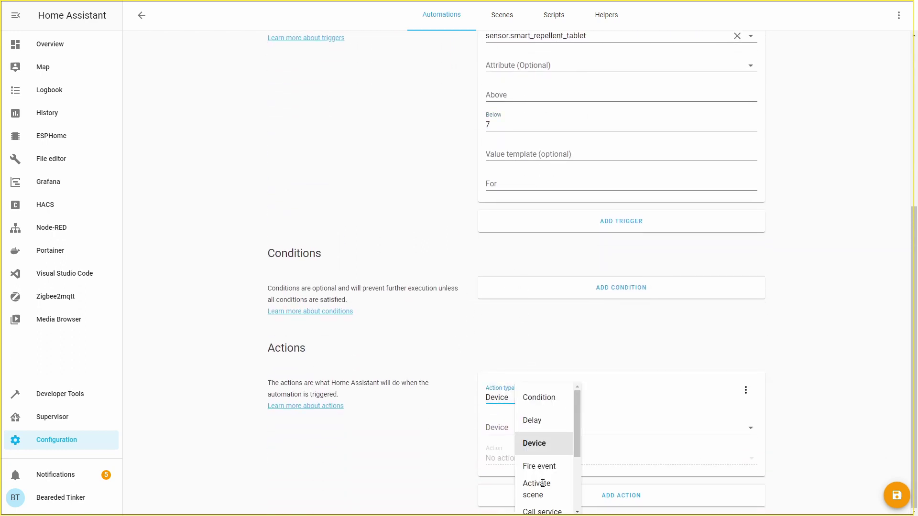
{"action": "left_click", "coordinate": [548, 509]}
{"action": "left_click", "coordinate": [542, 427]}
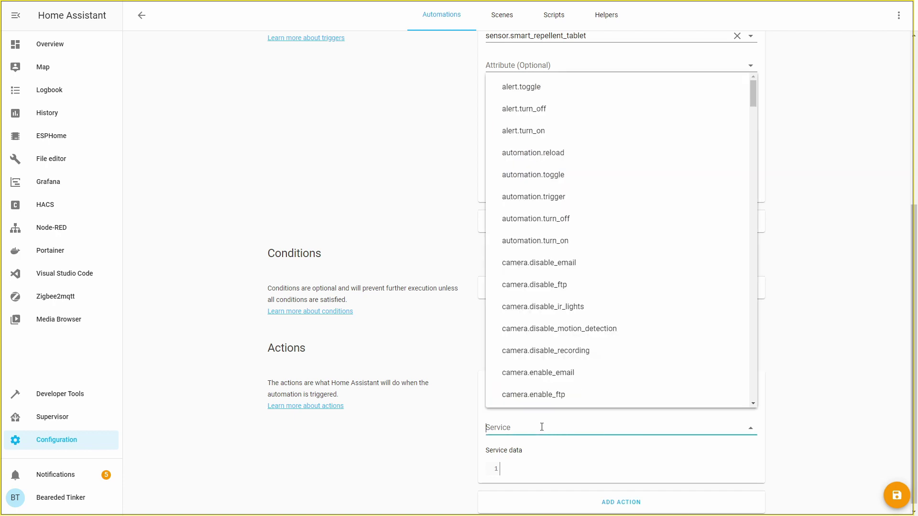
{"action": "type", "text": "no"}
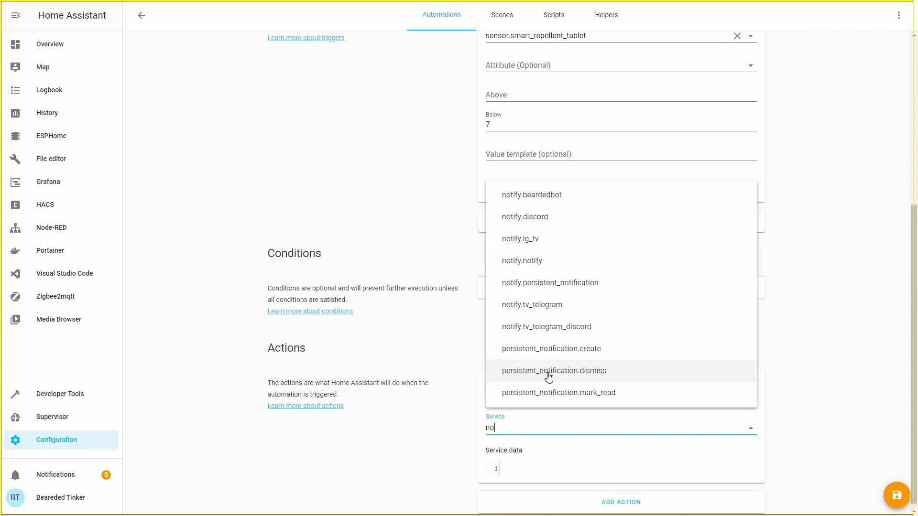
{"action": "left_click", "coordinate": [556, 204]}
Enter the message "Mosquito Repellent is Empty. Replace tablet." and save the automation.
{"action": "left_click", "coordinate": [560, 469]}
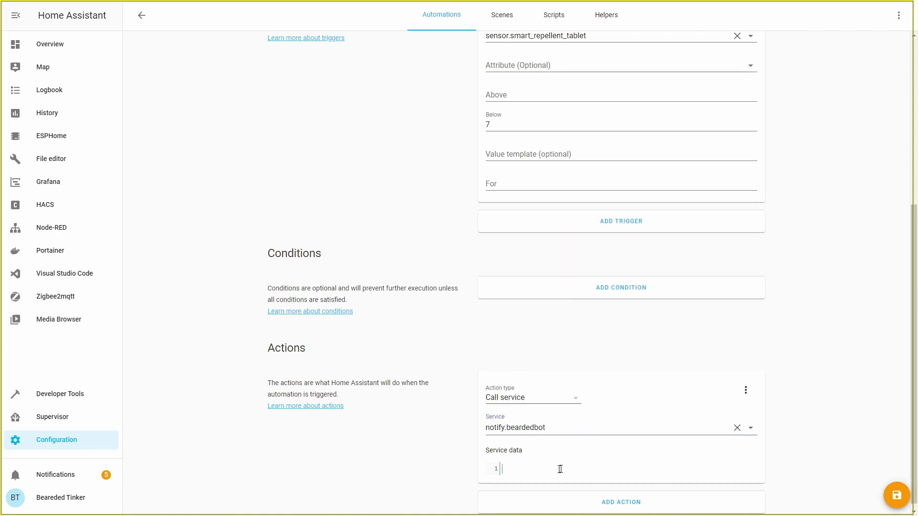
{"action": "type", "text": "message: Mosquito Repellent is E"}
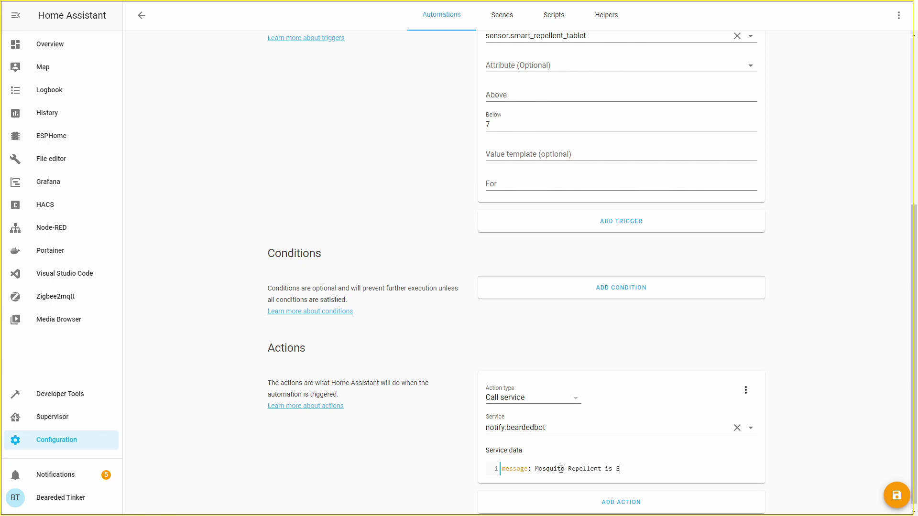
{"action": "type", "text": "mpty. Replace tablet."}
{"action": "left_click", "coordinate": [897, 496]}
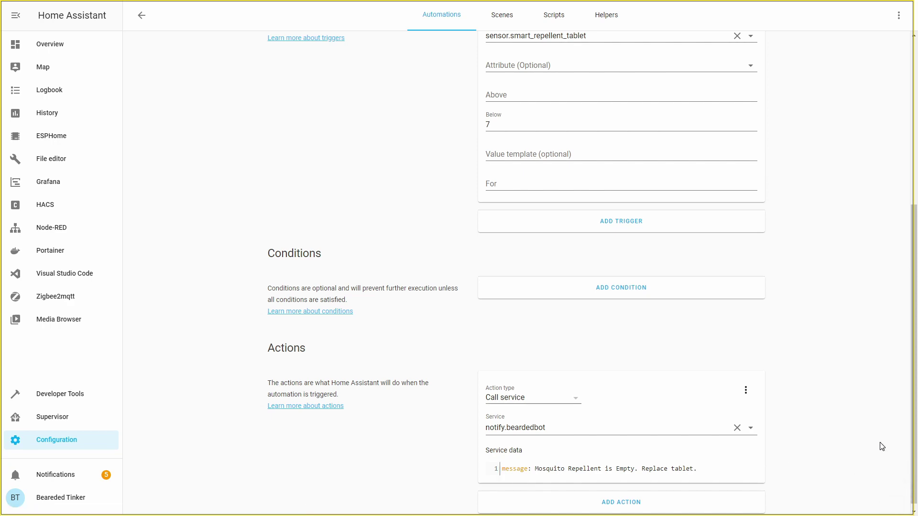
{"action": "key", "text": "Return"}
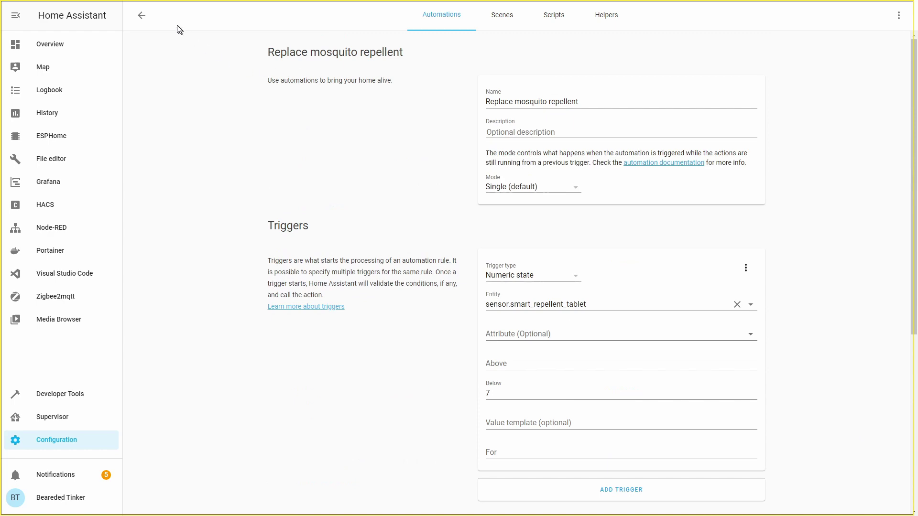
Return to the FUN STUFF dashboard view's mosquito repellent card, showing battery 87 % and tablet 41 %.
{"action": "left_click", "coordinate": [143, 24]}
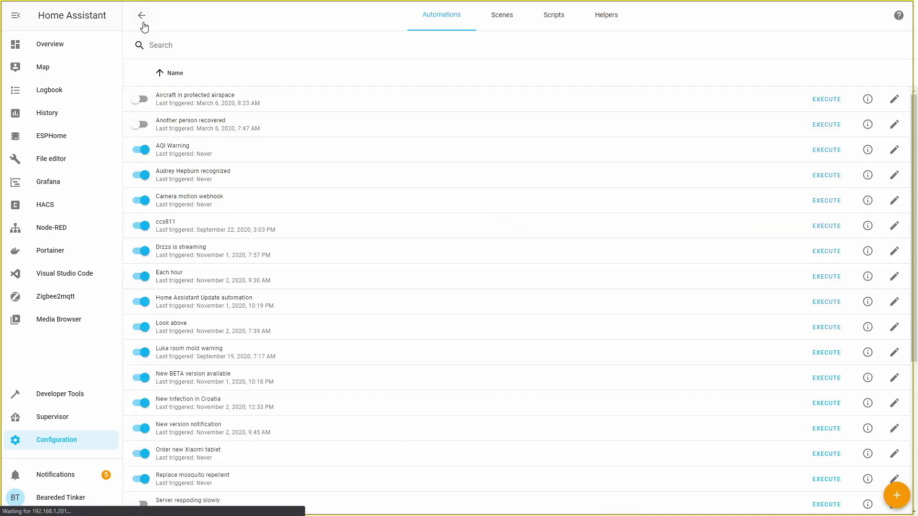
{"action": "left_click", "coordinate": [84, 52]}
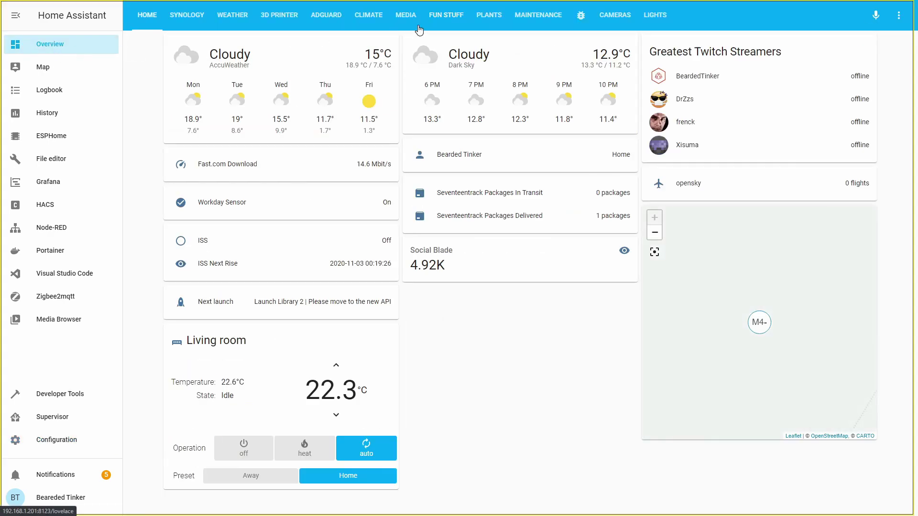
{"action": "left_click", "coordinate": [446, 14]}
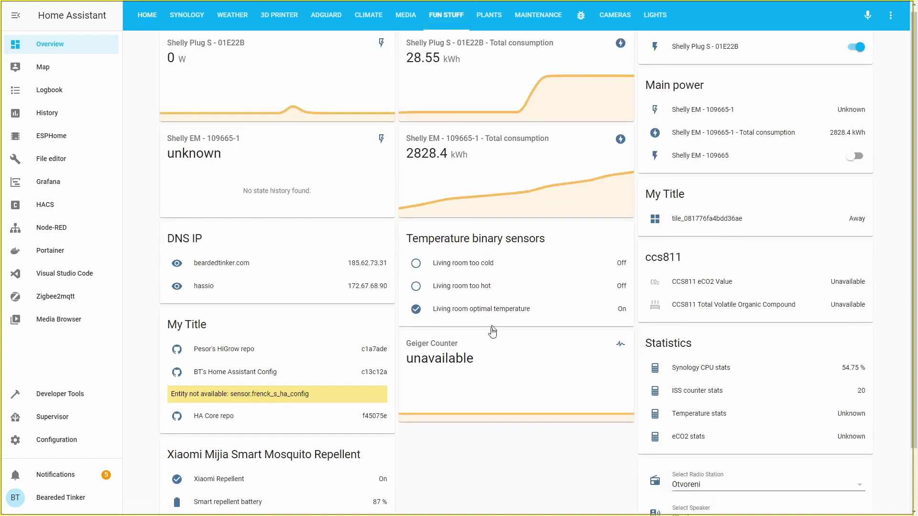
{"action": "scroll", "coordinate": [490, 352], "scroll_direction": "down", "scroll_amount": 2}
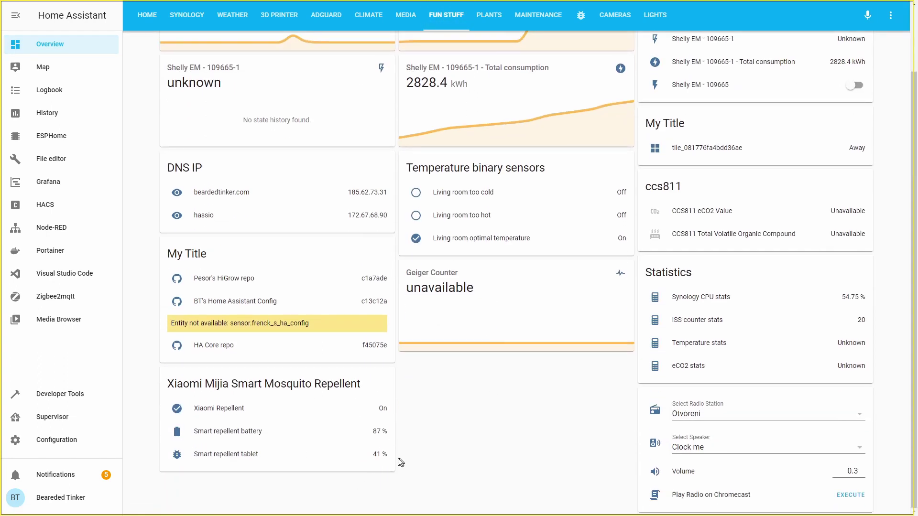